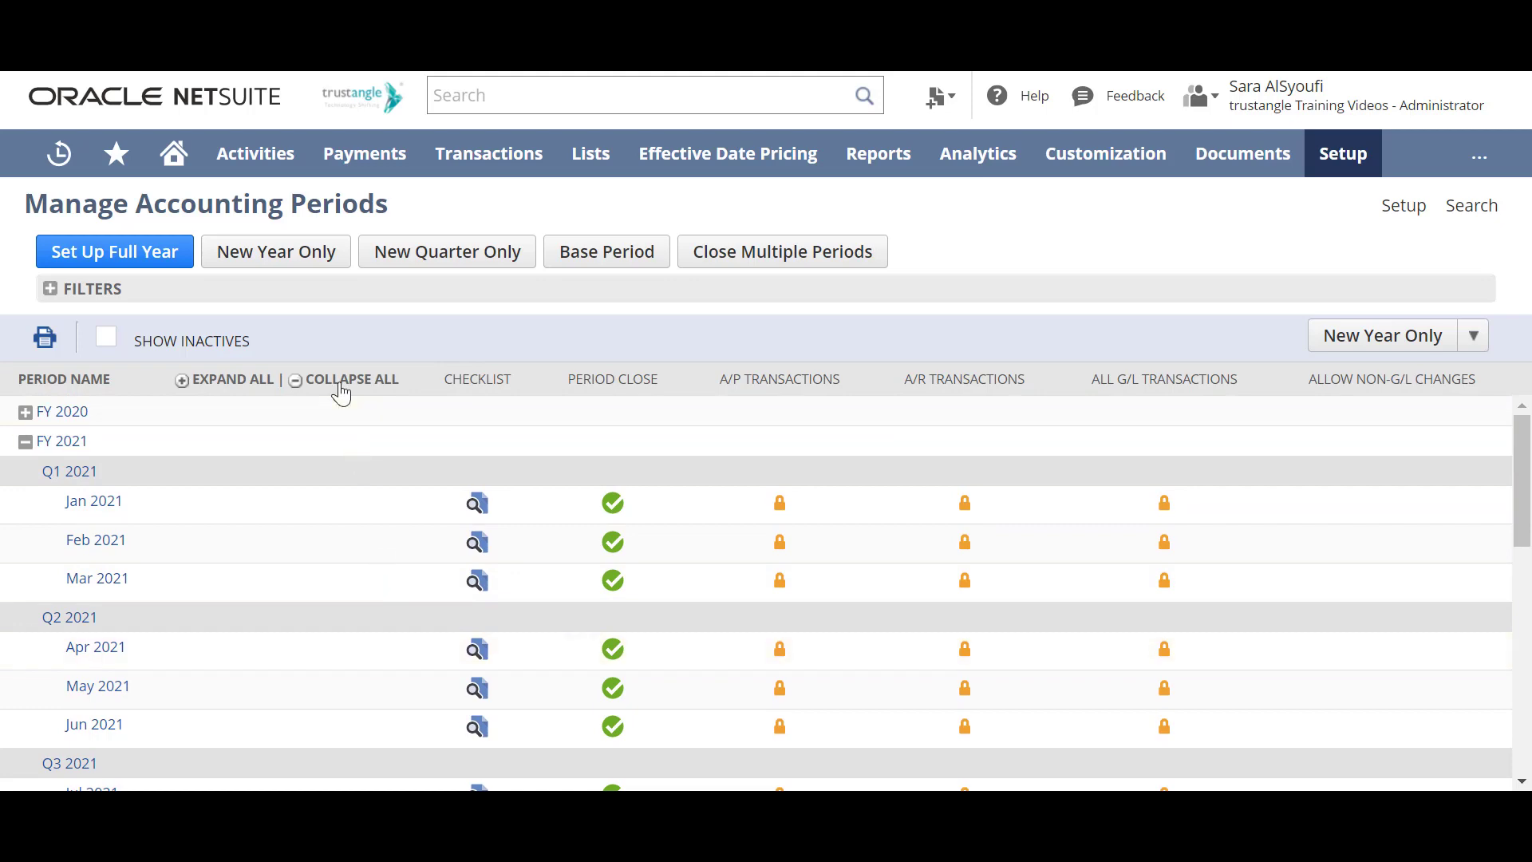
# - Collapse the period list, look through the quarters and months of FY 2021, and collapse the list again
pyautogui.click(333, 381)
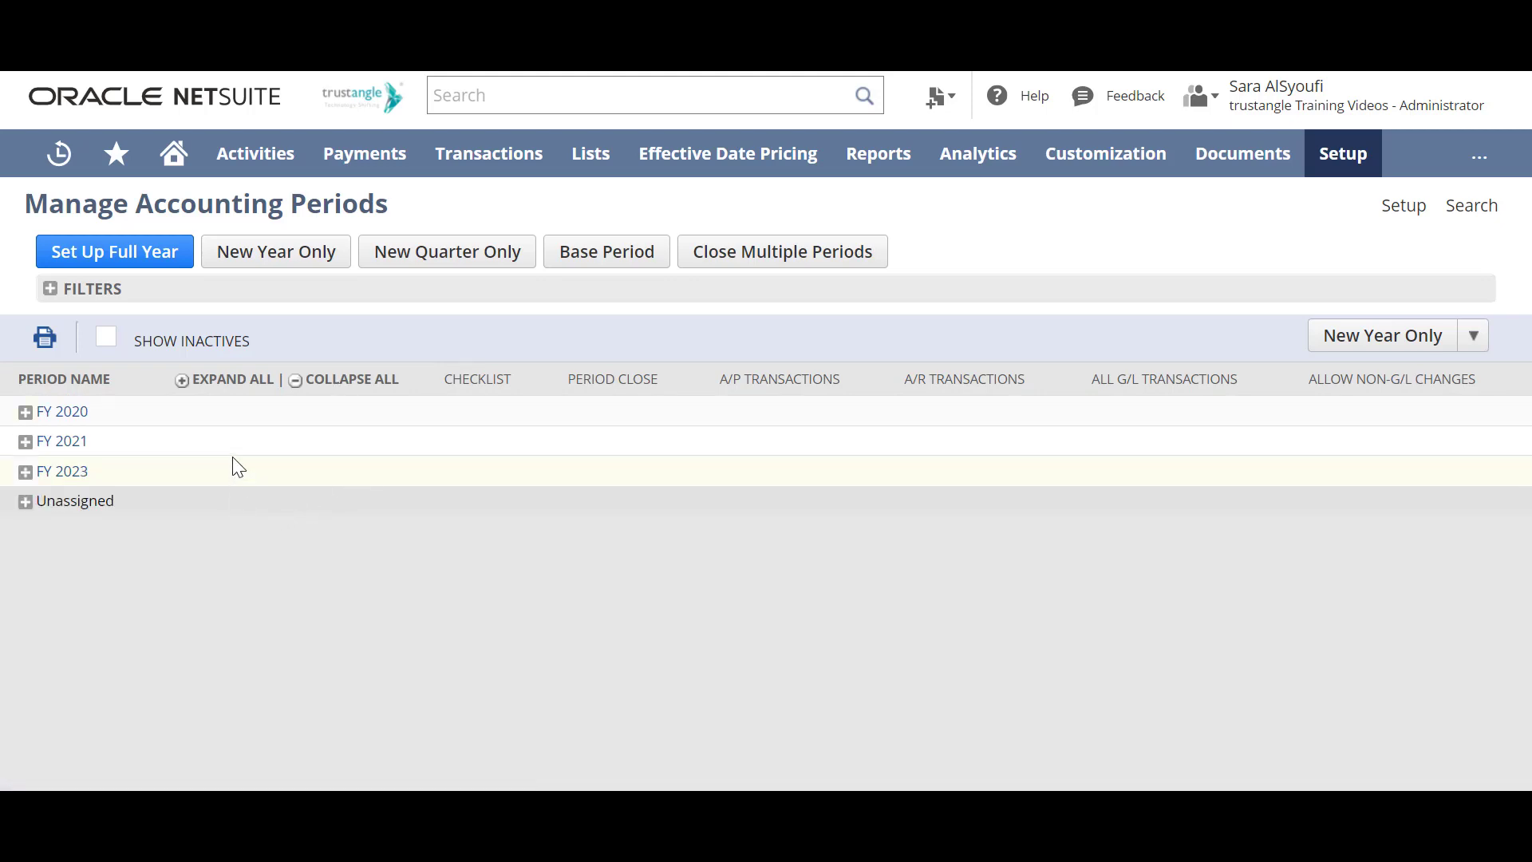
pyautogui.click(25, 442)
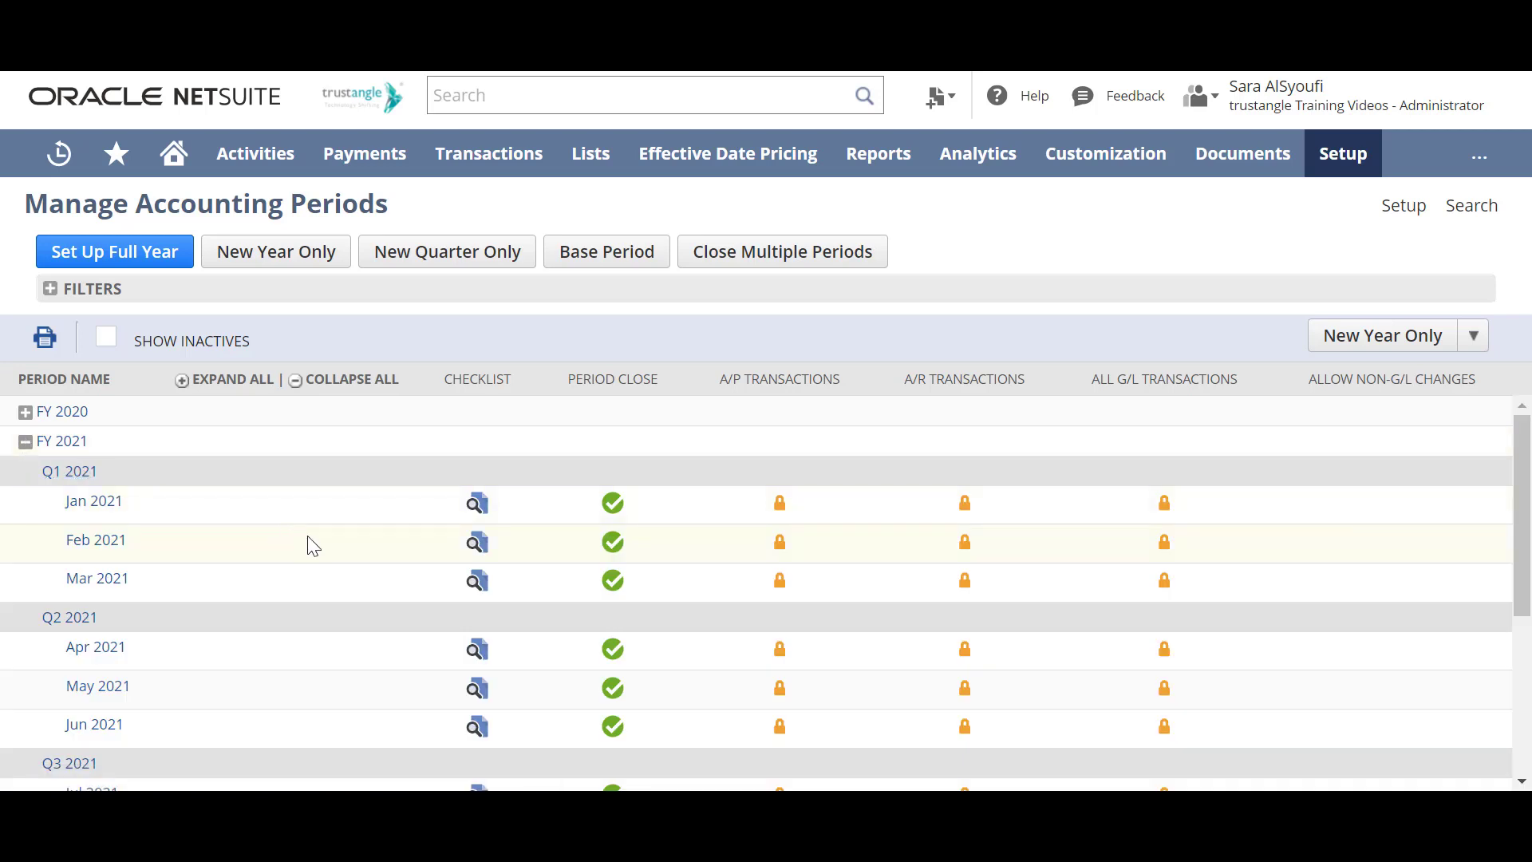
pyautogui.scroll(-1, 332, 651)
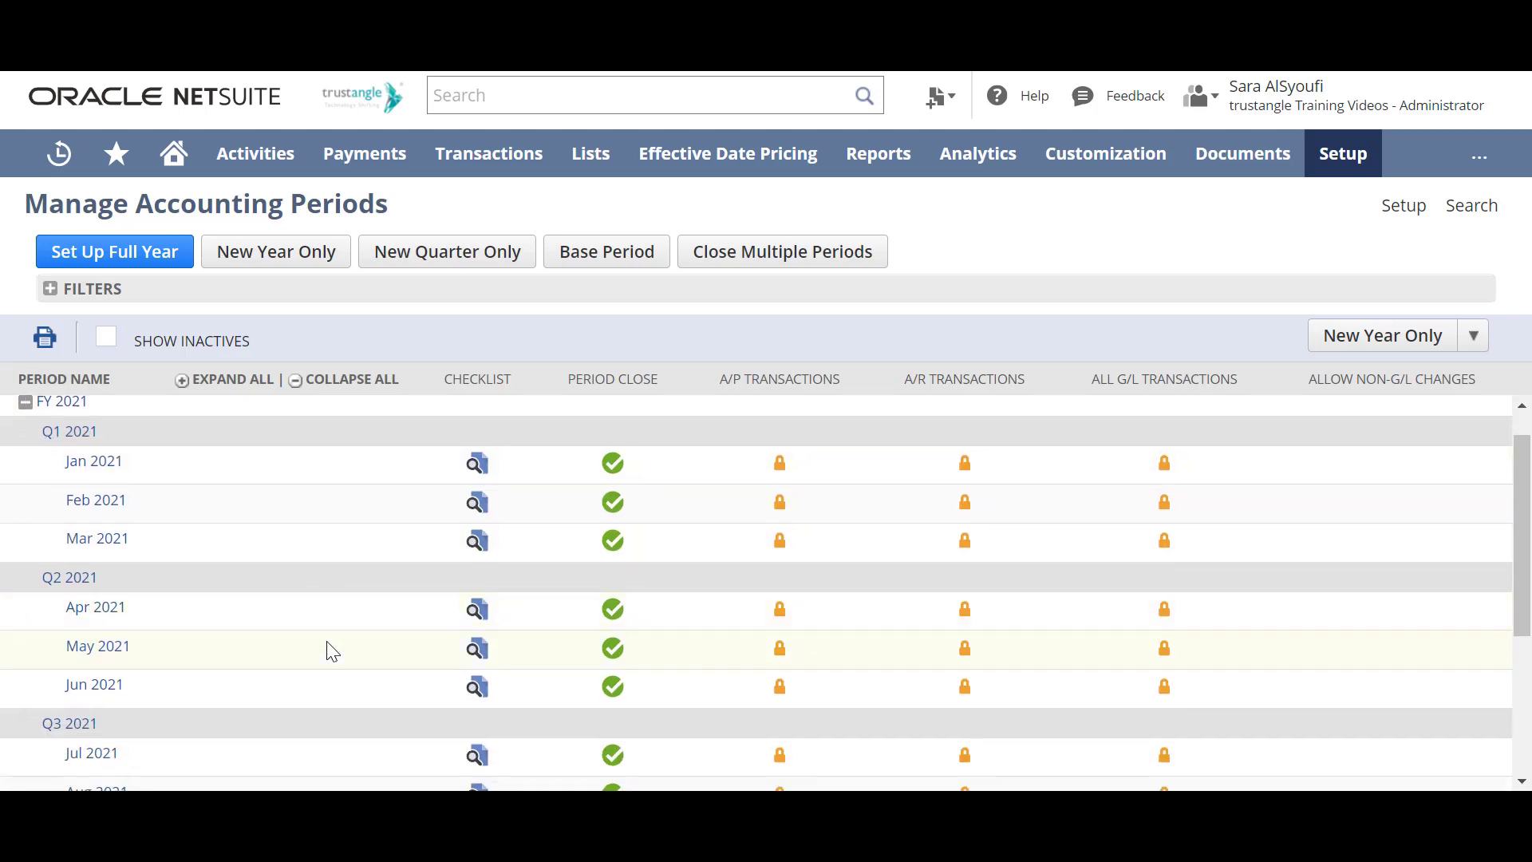
pyautogui.scroll(-2, 333, 651)
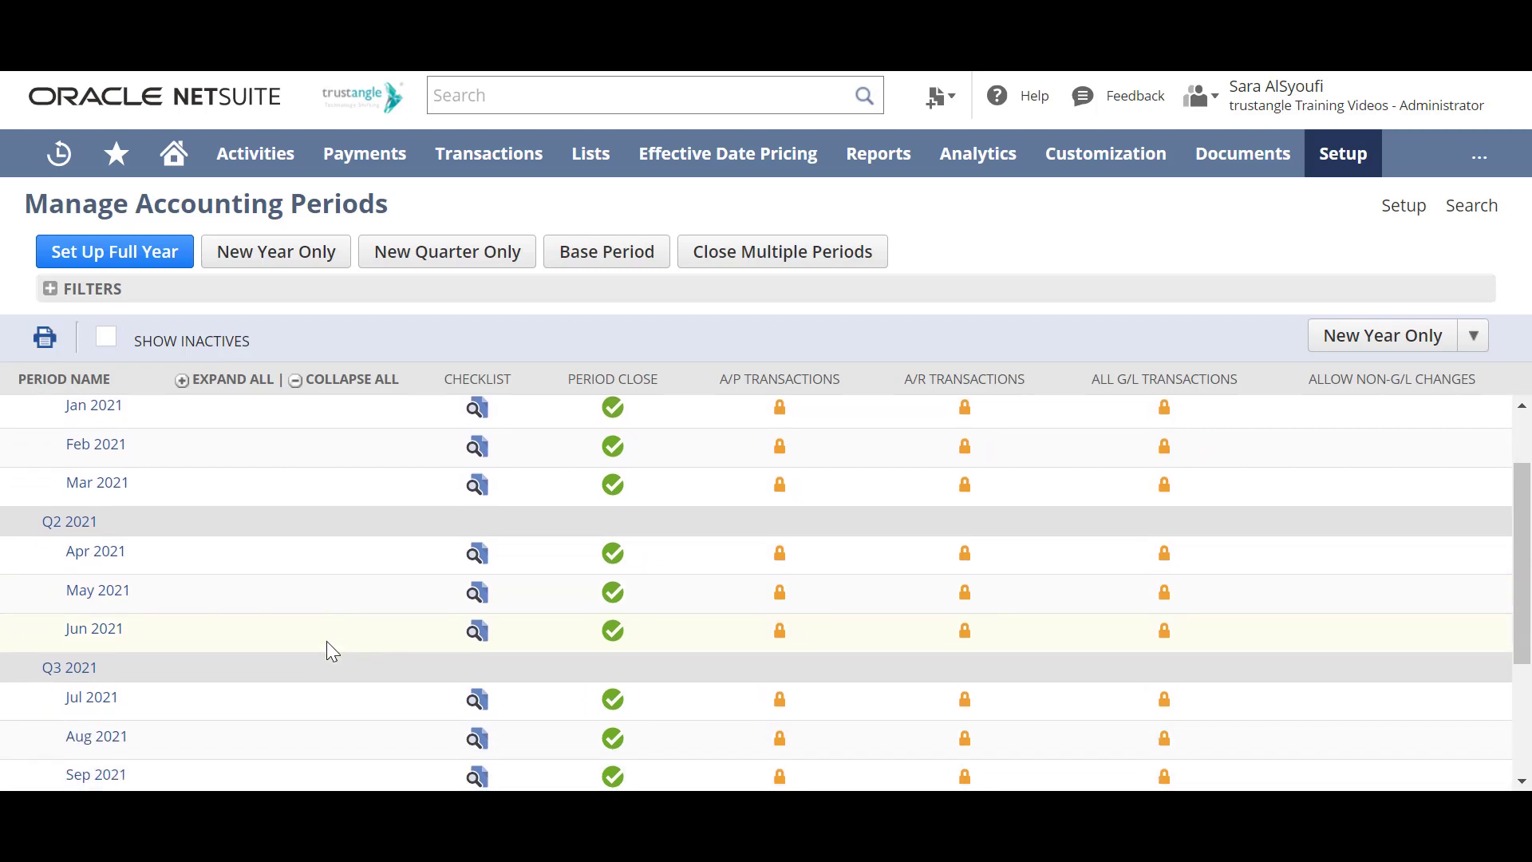
pyautogui.scroll(-2, 332, 651)
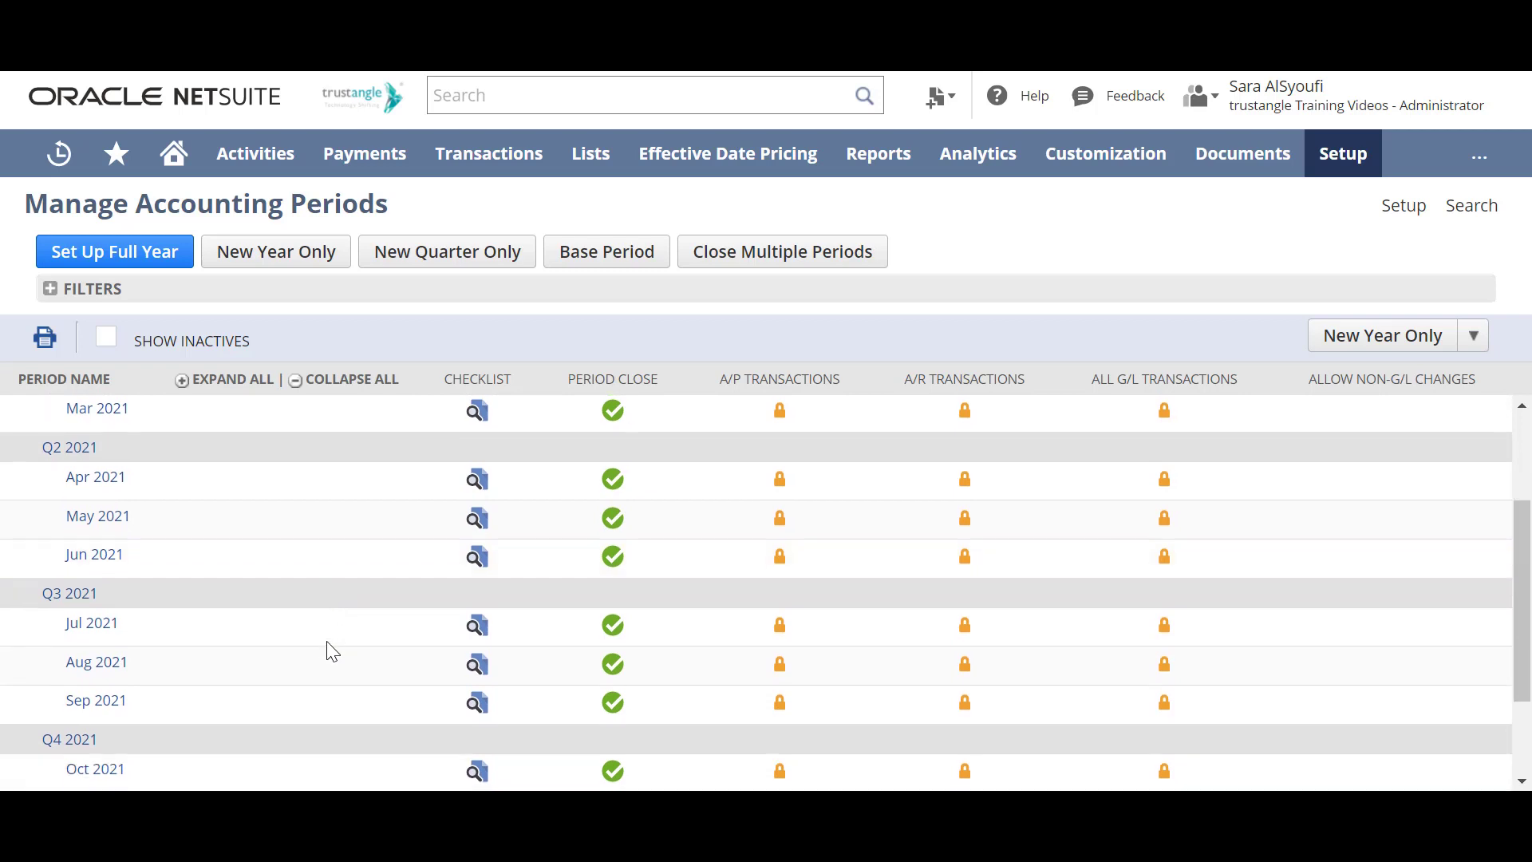
pyautogui.scroll(-3, 333, 651)
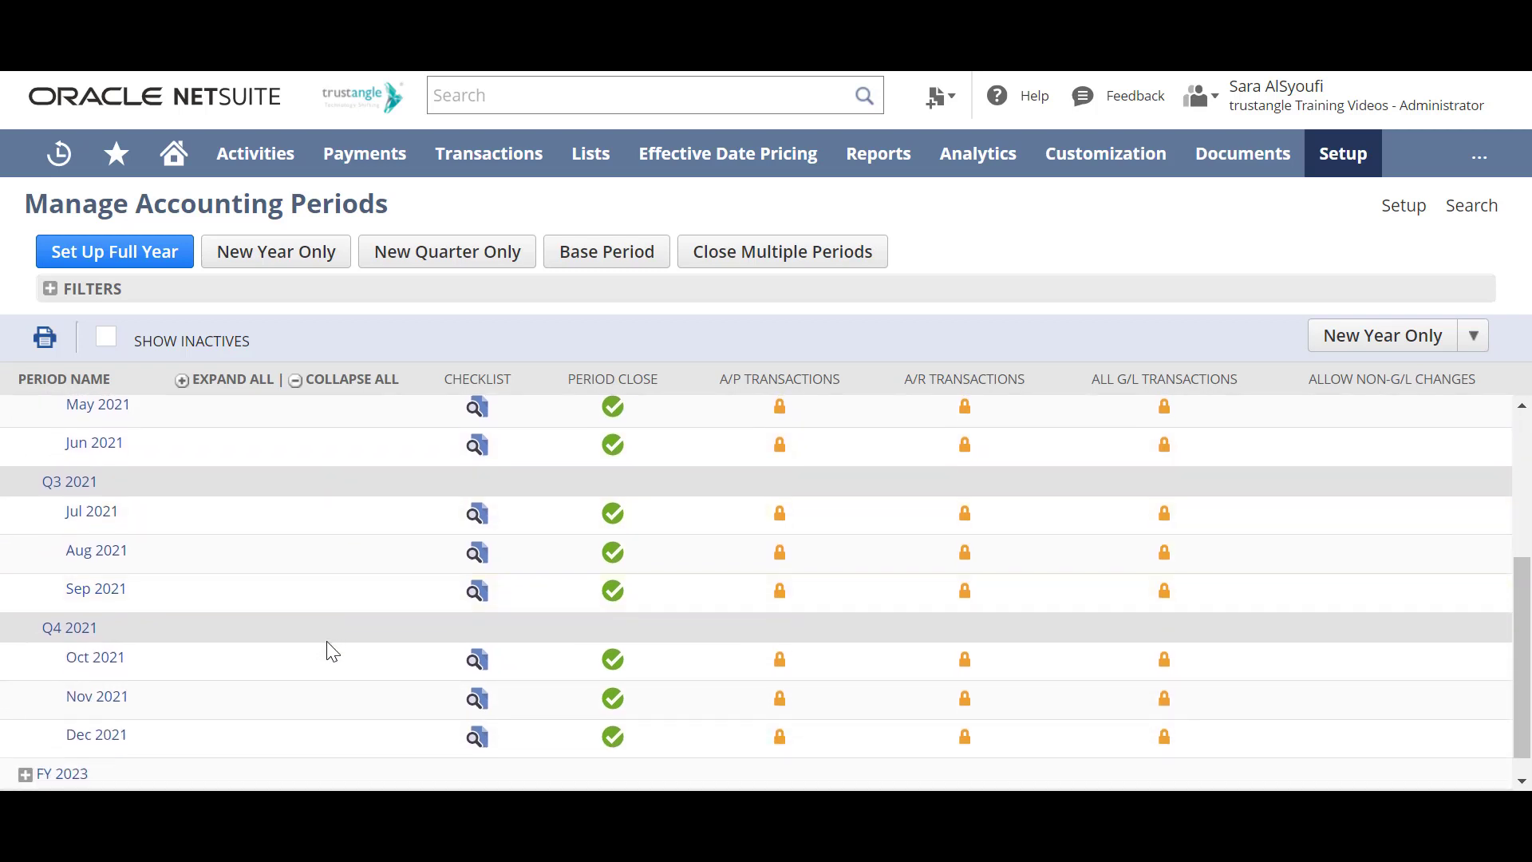
pyautogui.scroll(7, 332, 651)
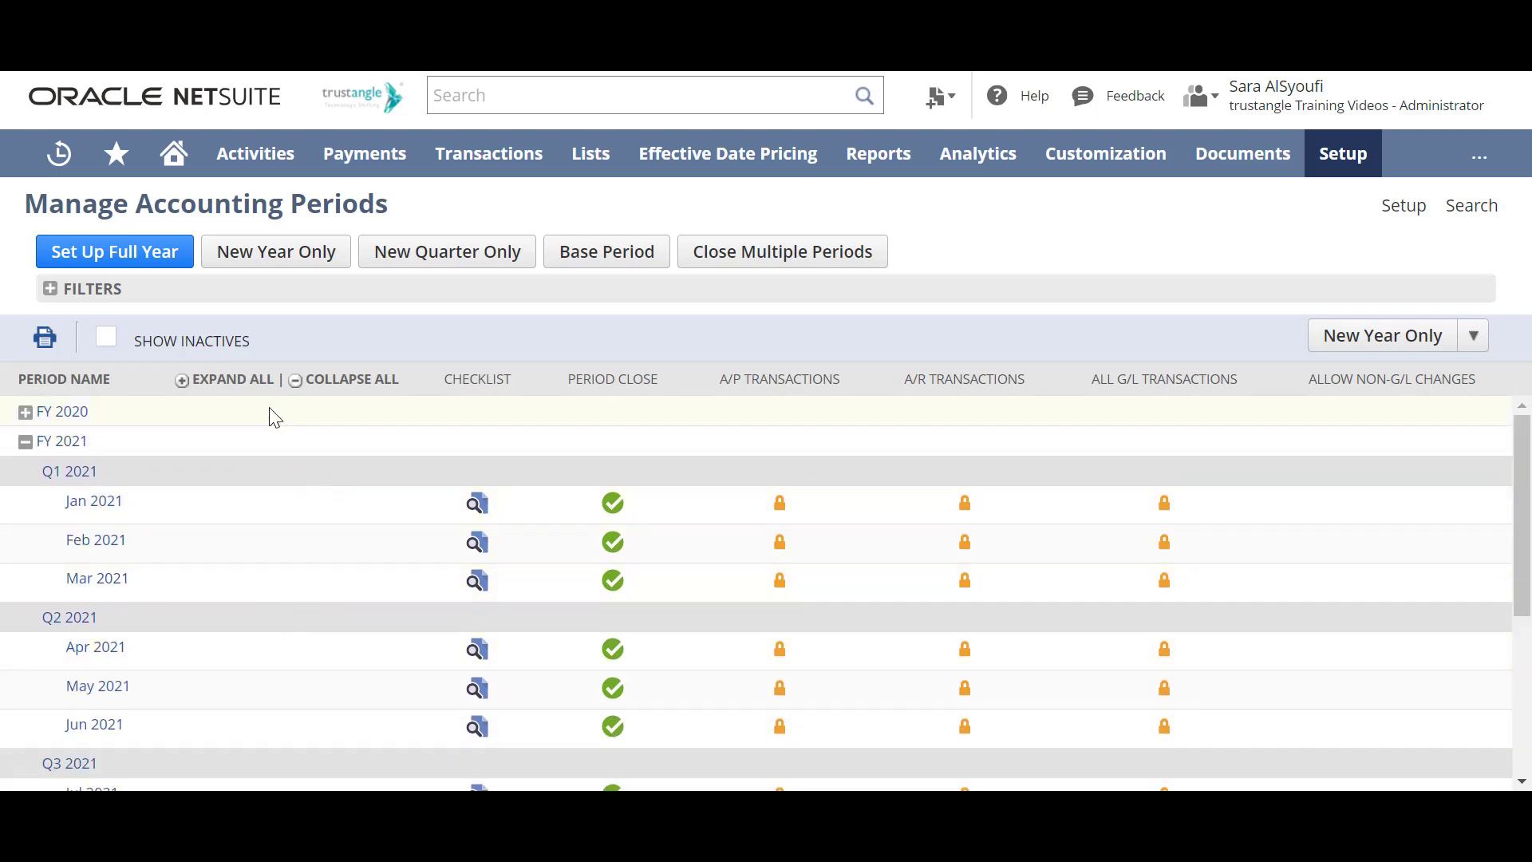
pyautogui.click(311, 379)
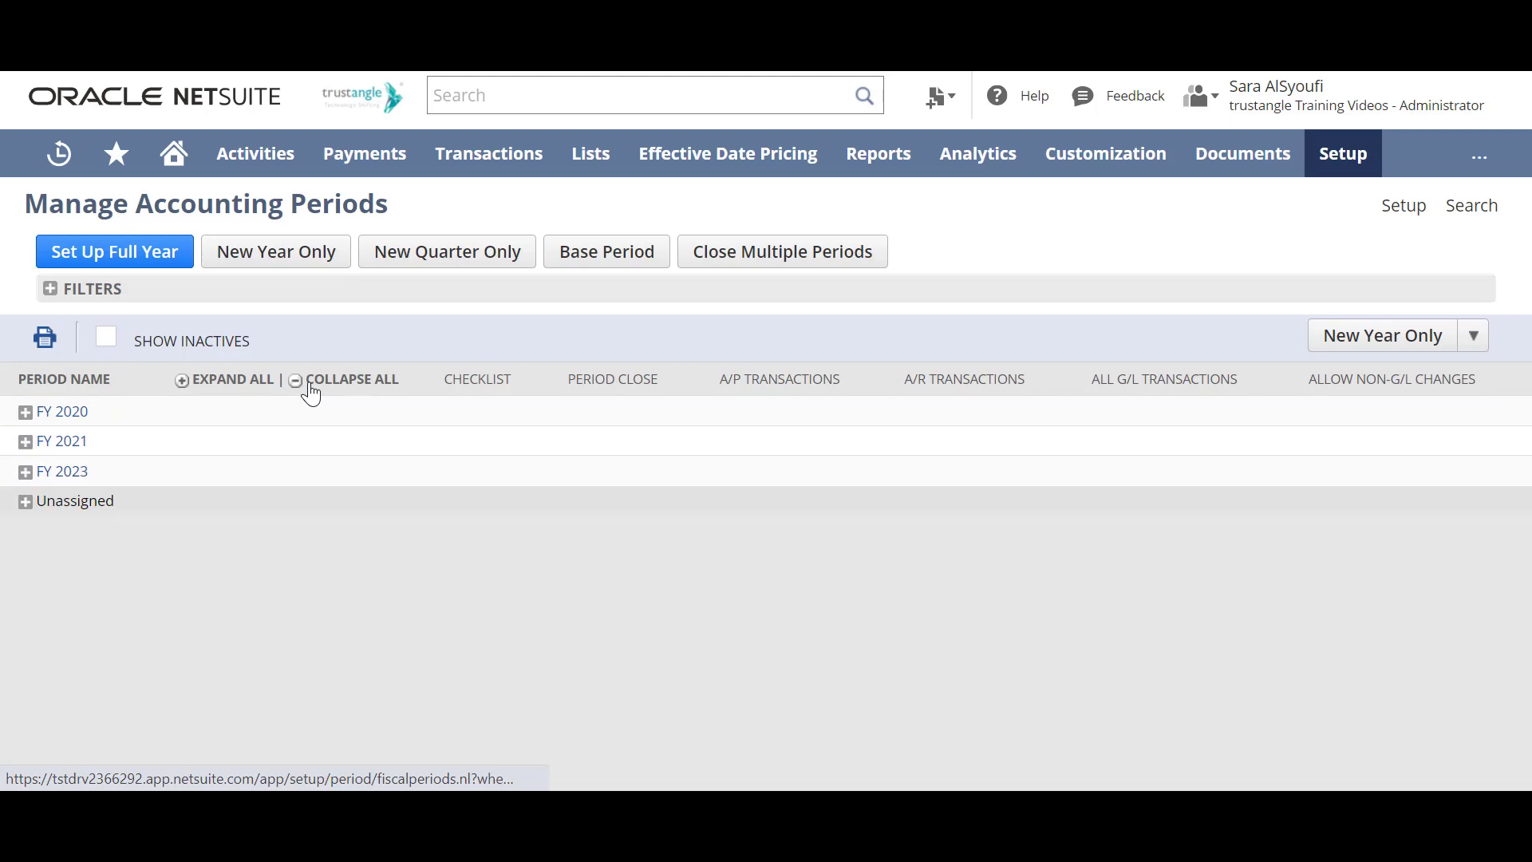
# - Expand all fiscal years to look over the FY 2020 months, and collapse everything again
pyautogui.click(183, 383)
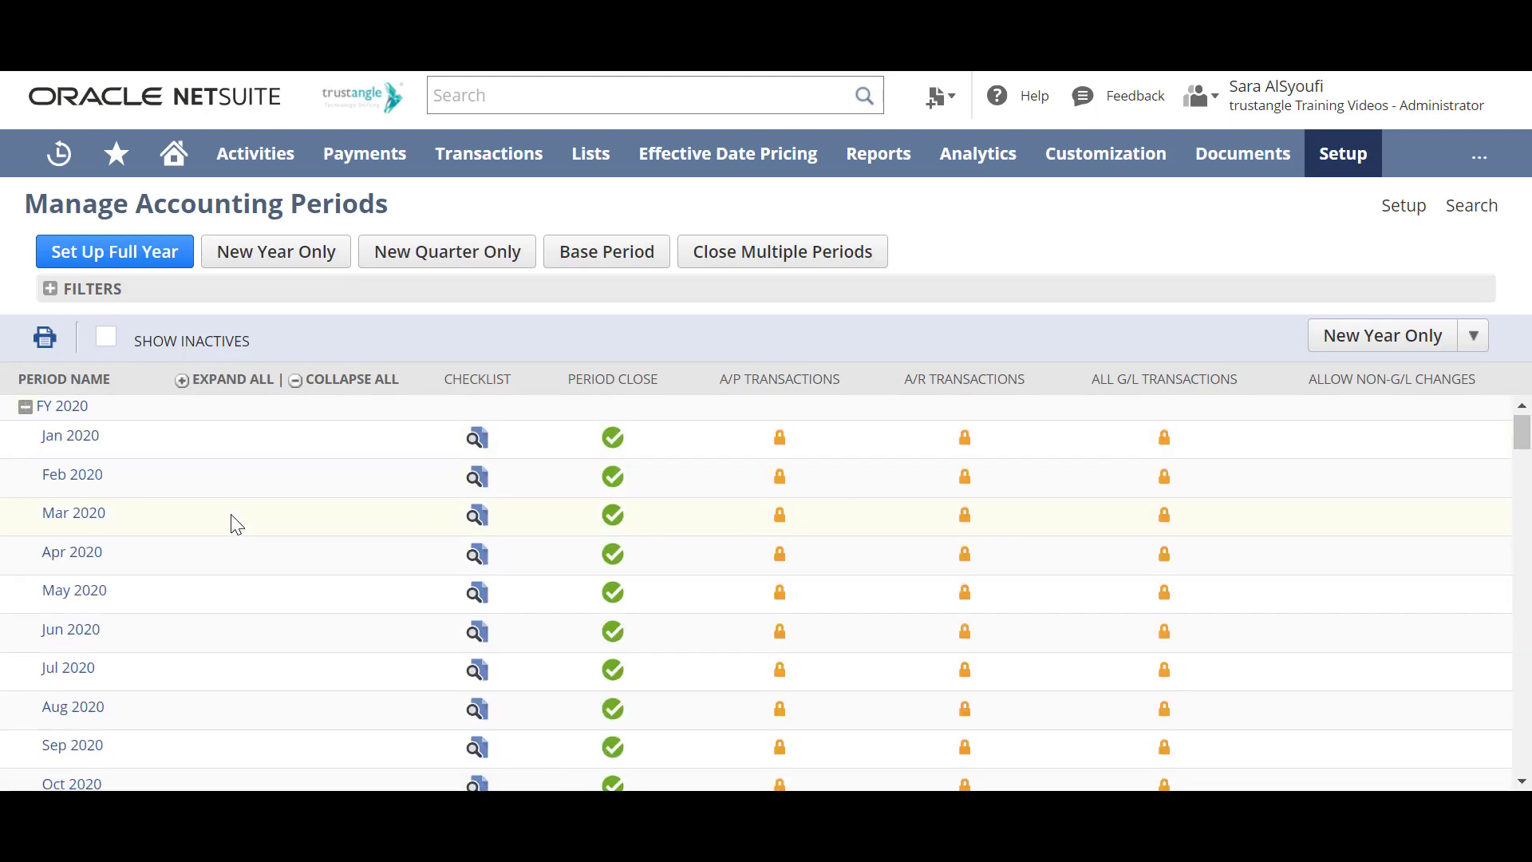
pyautogui.scroll(-1, 233, 524)
pyautogui.scroll(-1, 233, 520)
pyautogui.scroll(2, 236, 517)
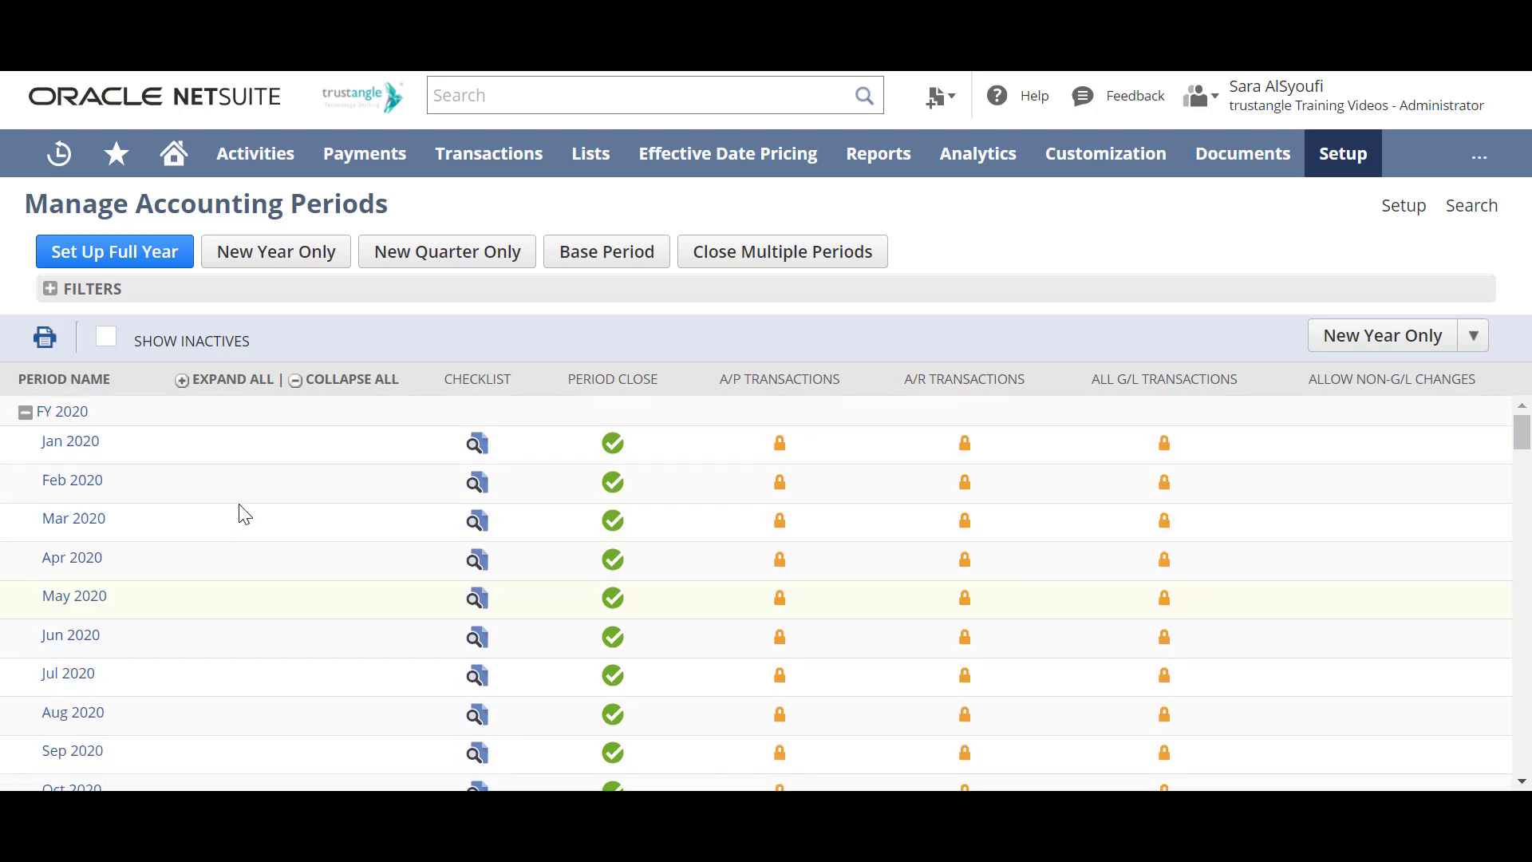
pyautogui.click(297, 380)
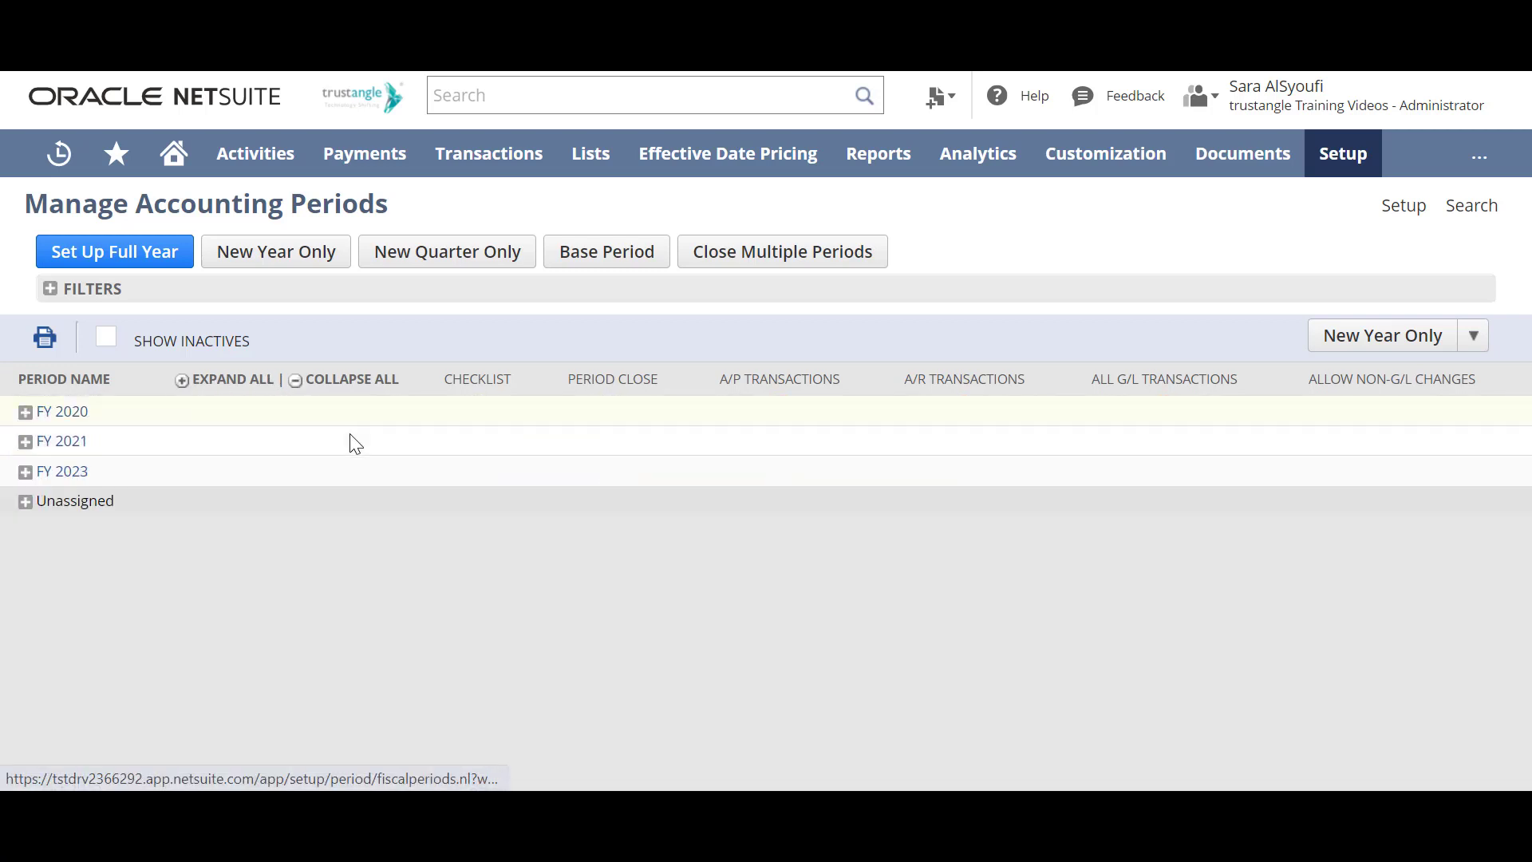
pyautogui.click(352, 441)
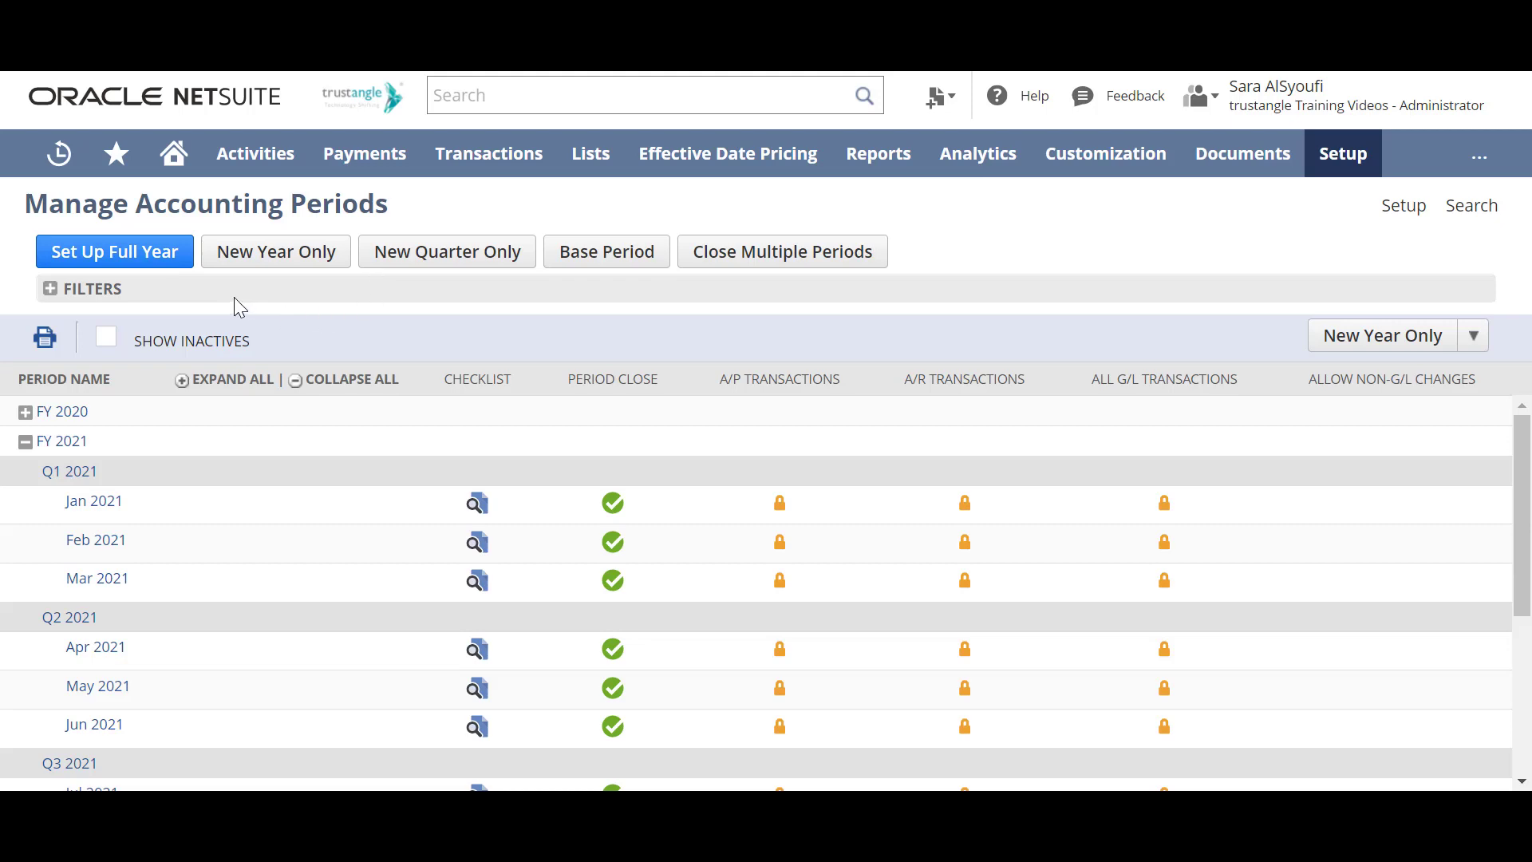
# - Set up and save the full fiscal year ending 2022 in the Training Fiscal Calendar, using Calendar Months and Ending Year of Period
pyautogui.click(126, 264)
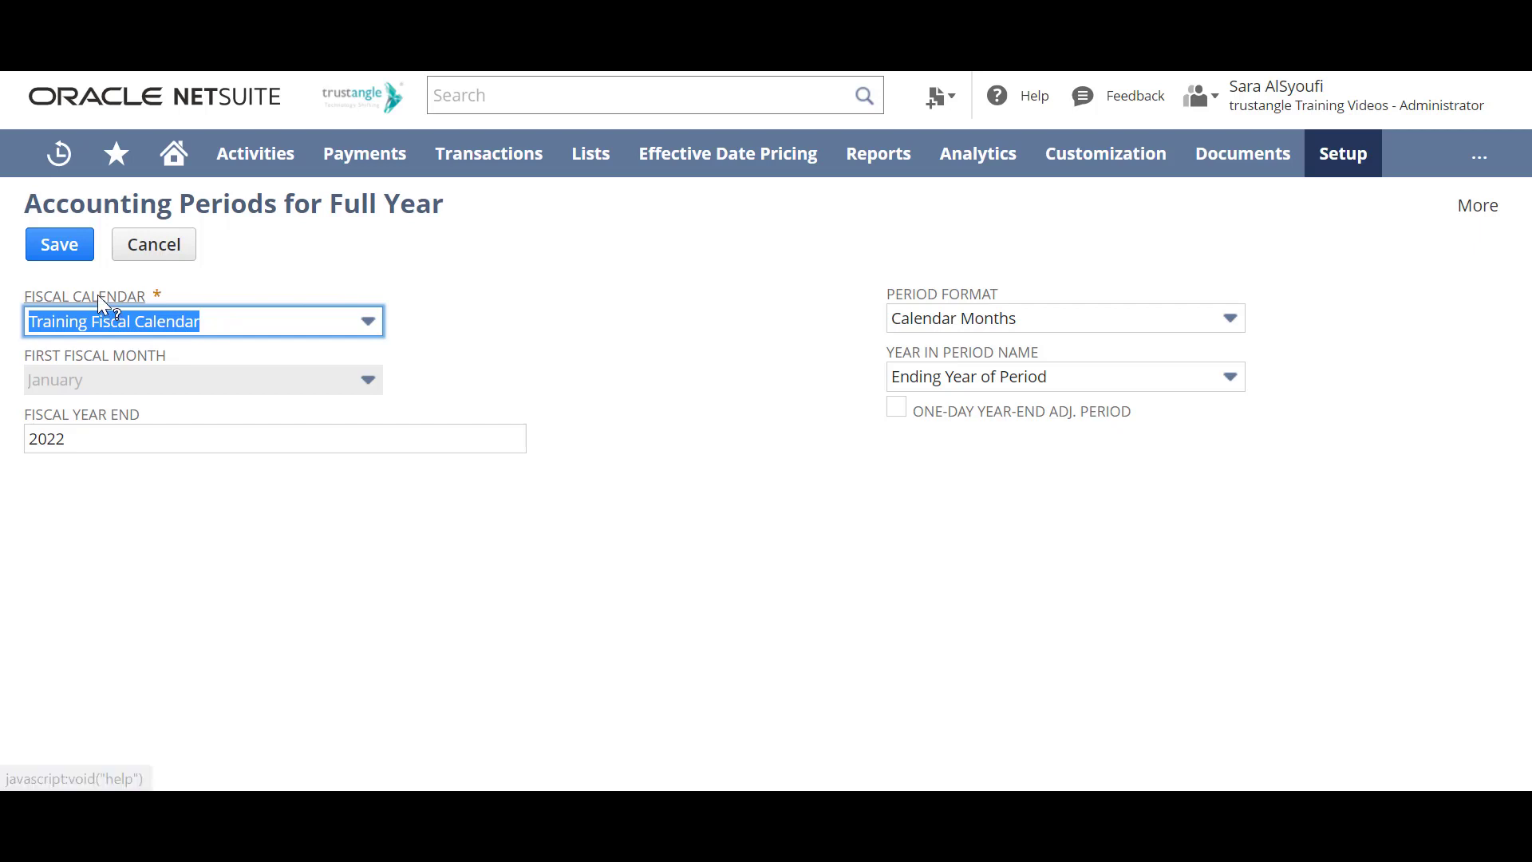
pyautogui.click(181, 444)
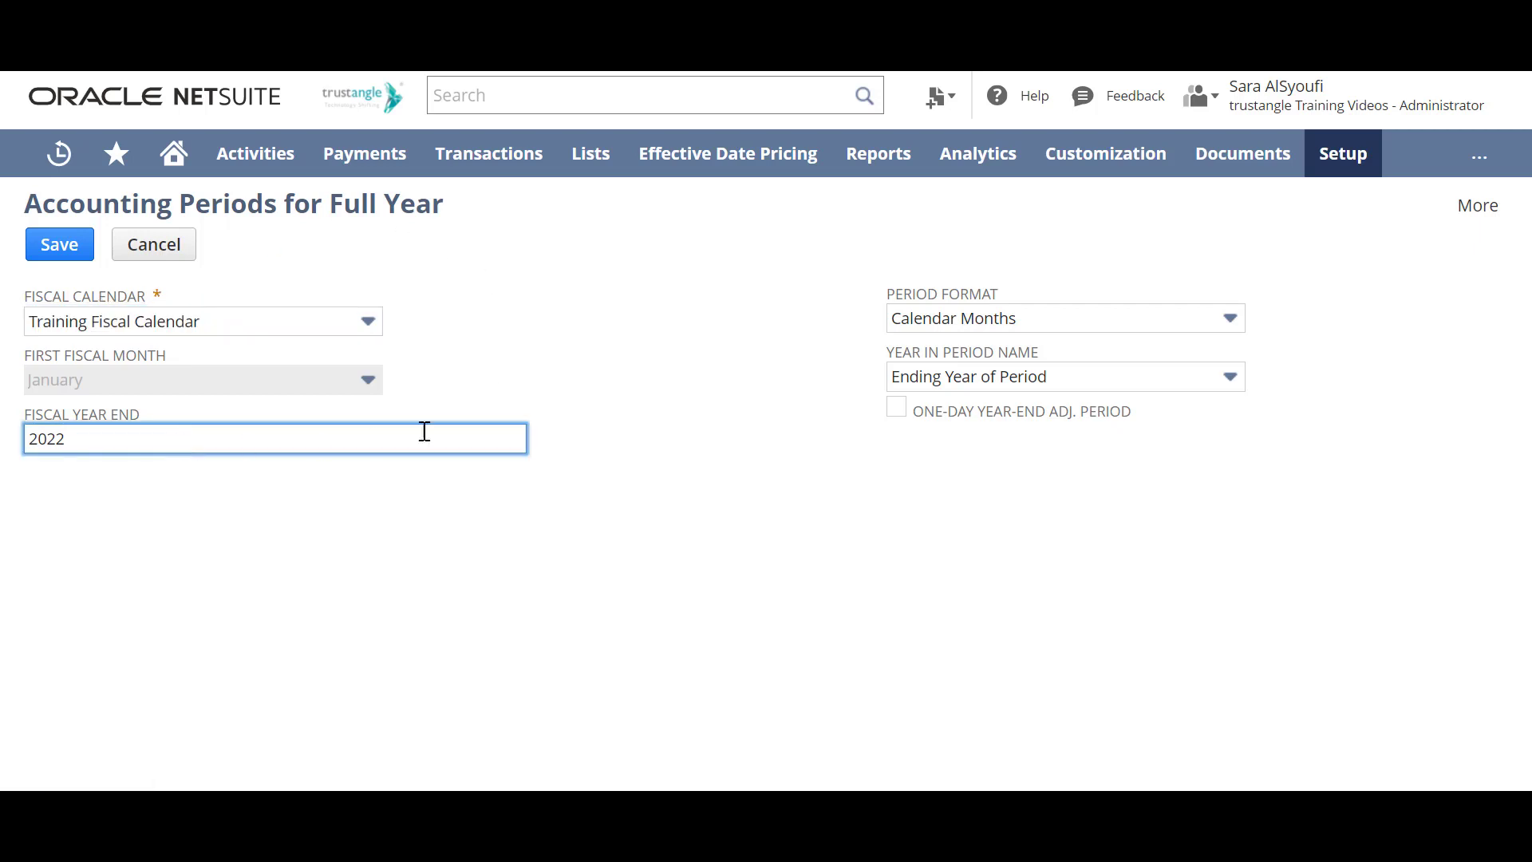
pyautogui.click(707, 265)
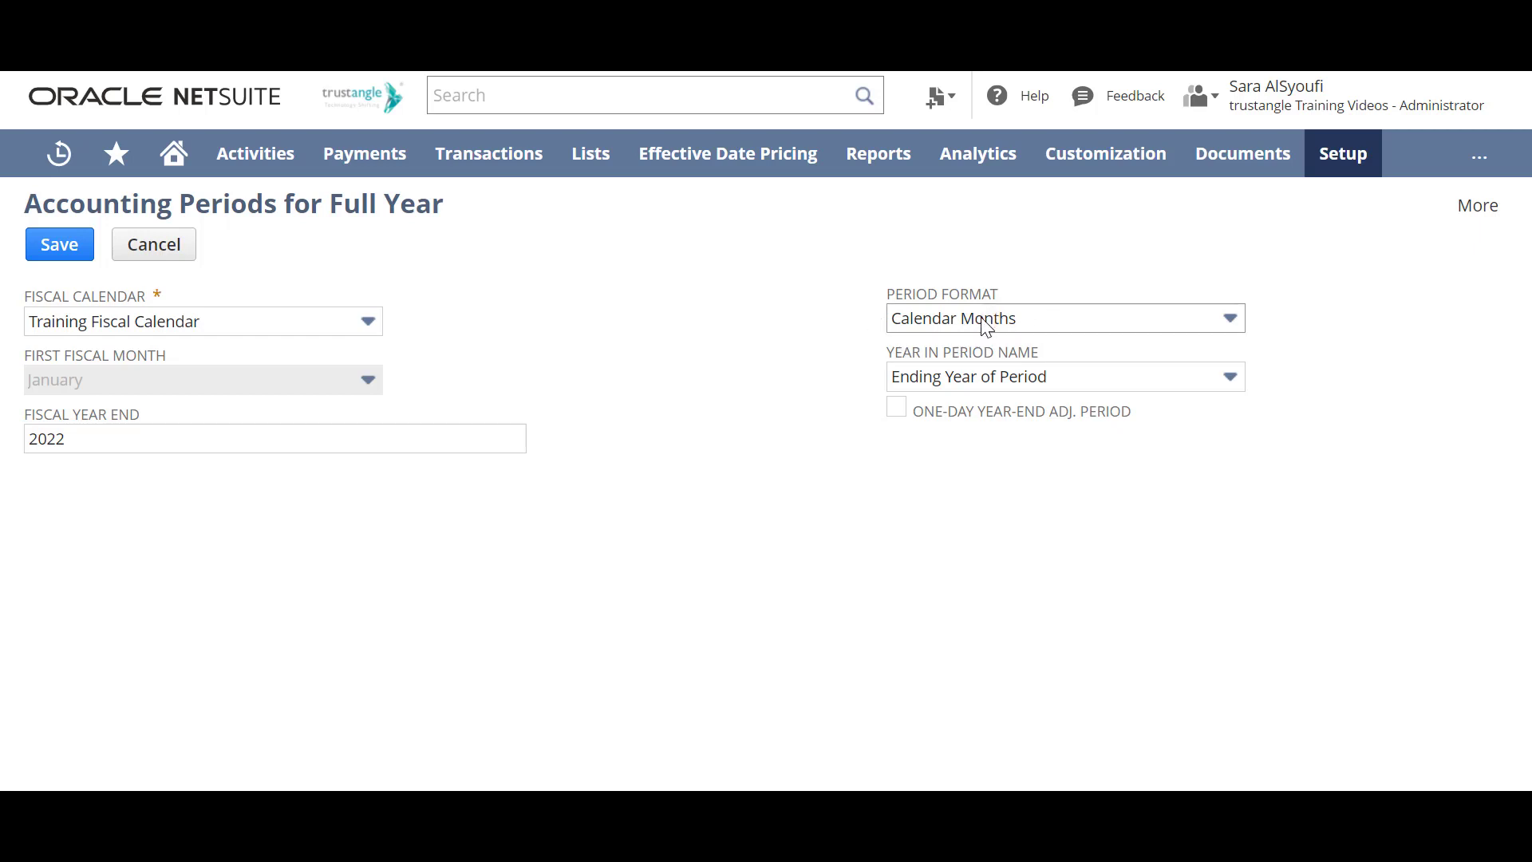
pyautogui.click(1012, 324)
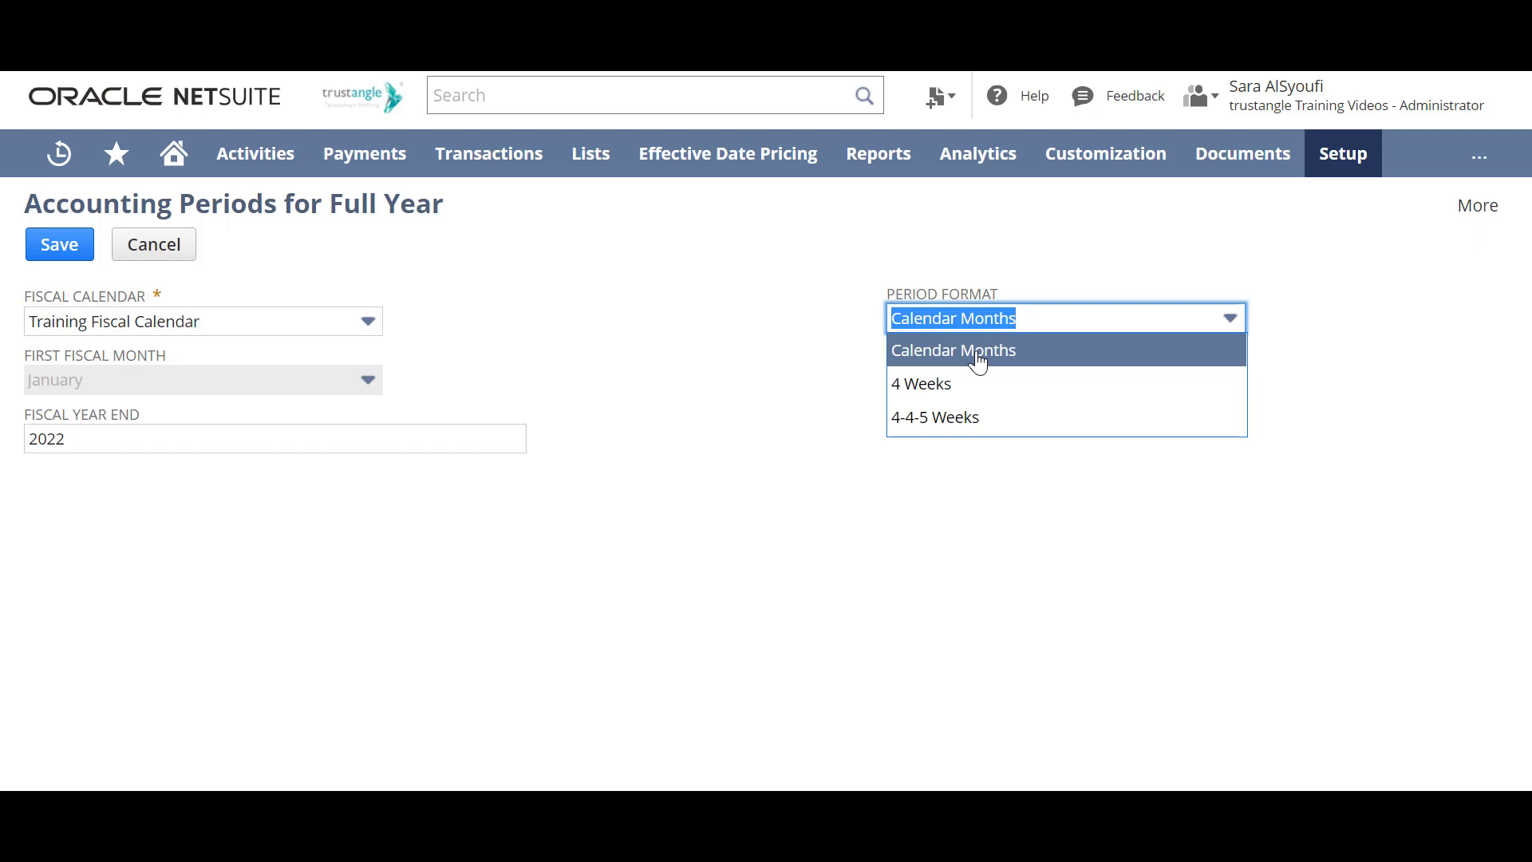
pyautogui.click(861, 371)
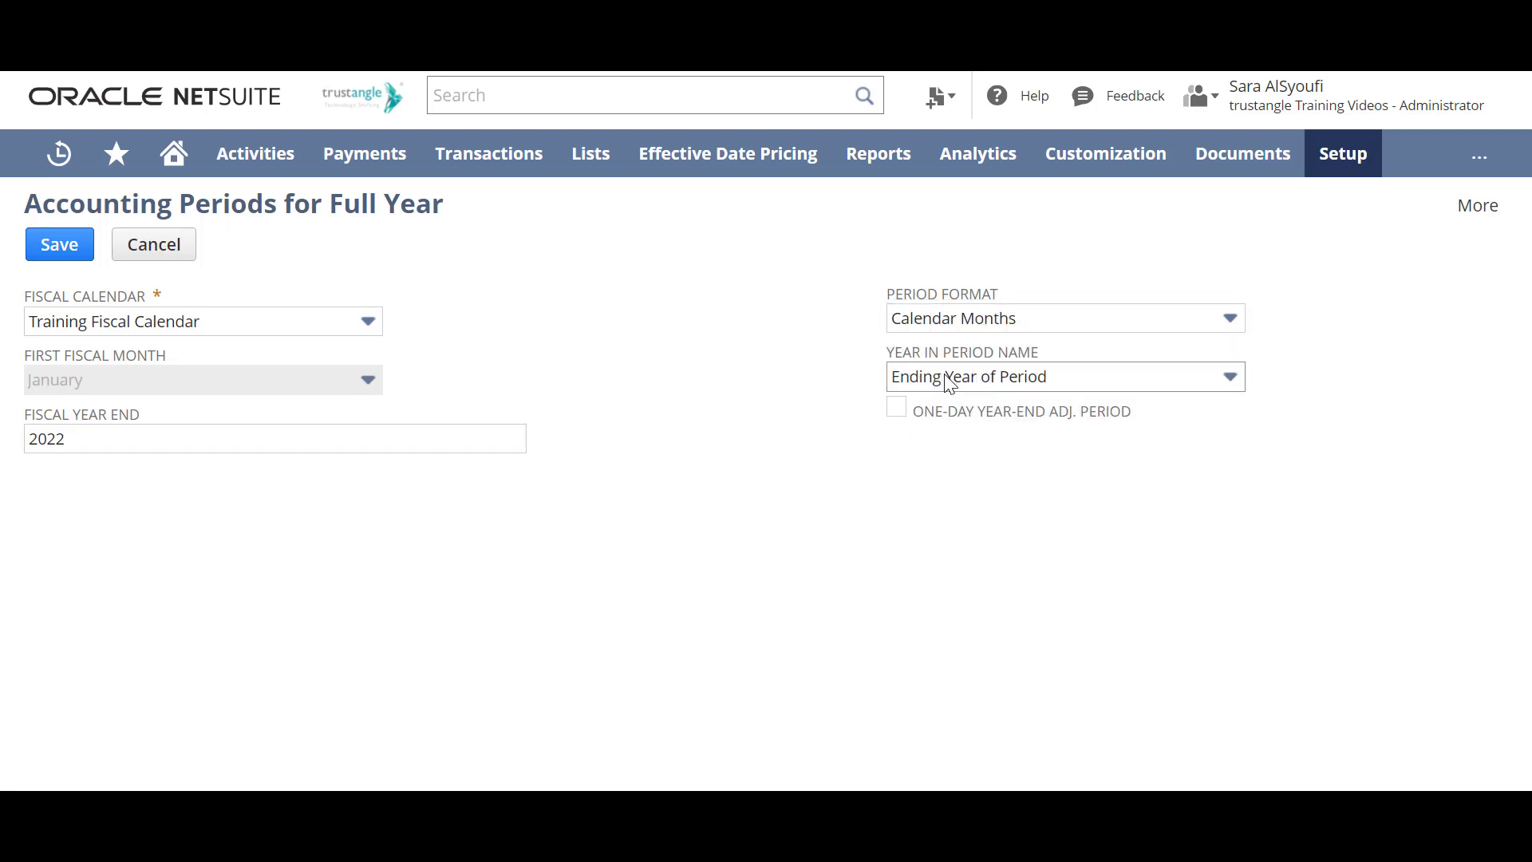
pyautogui.click(973, 377)
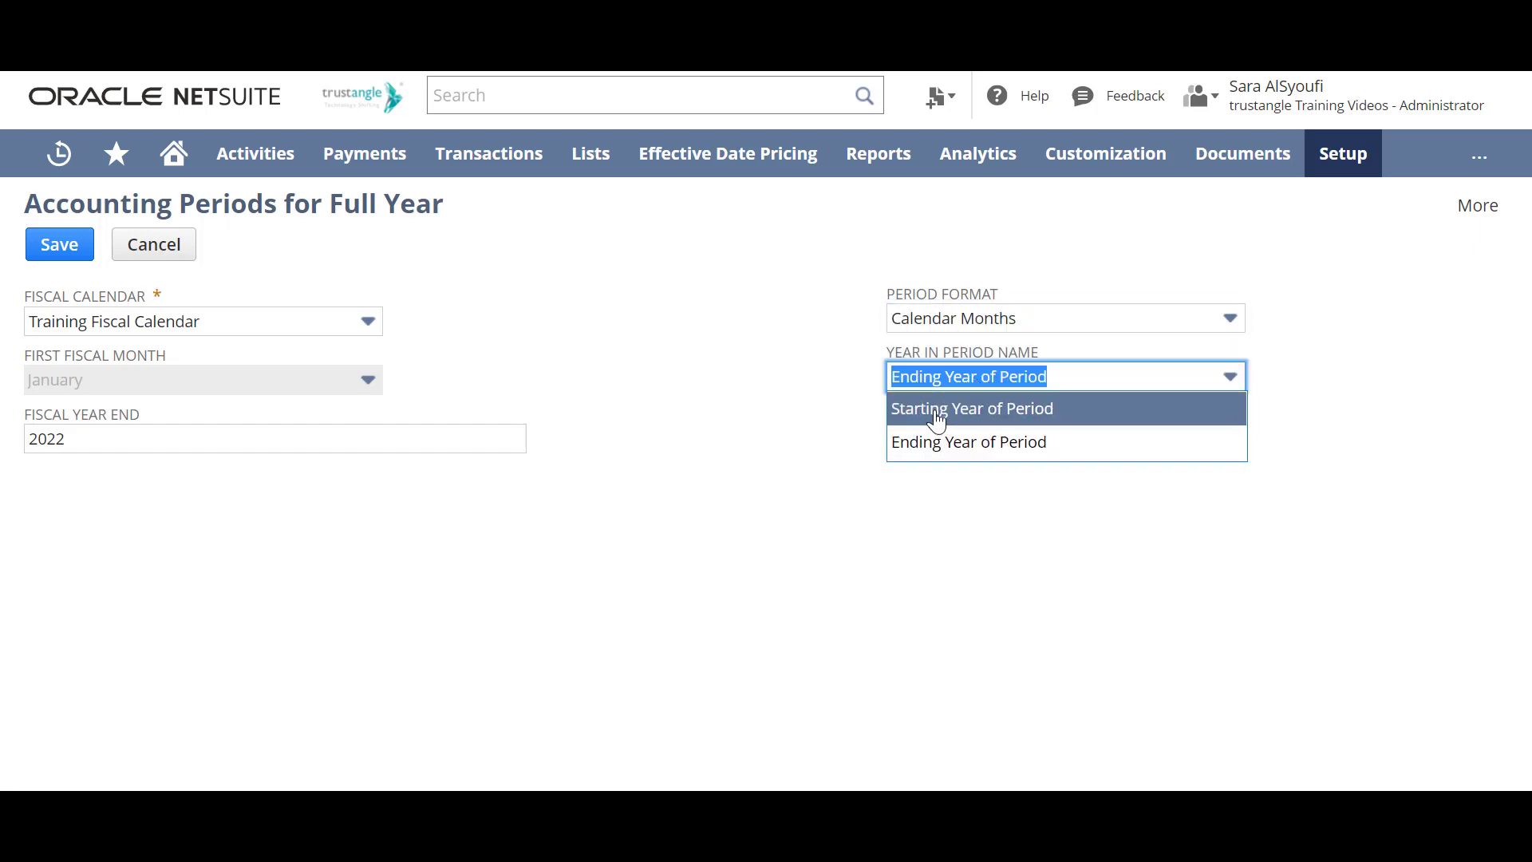
pyautogui.click(790, 445)
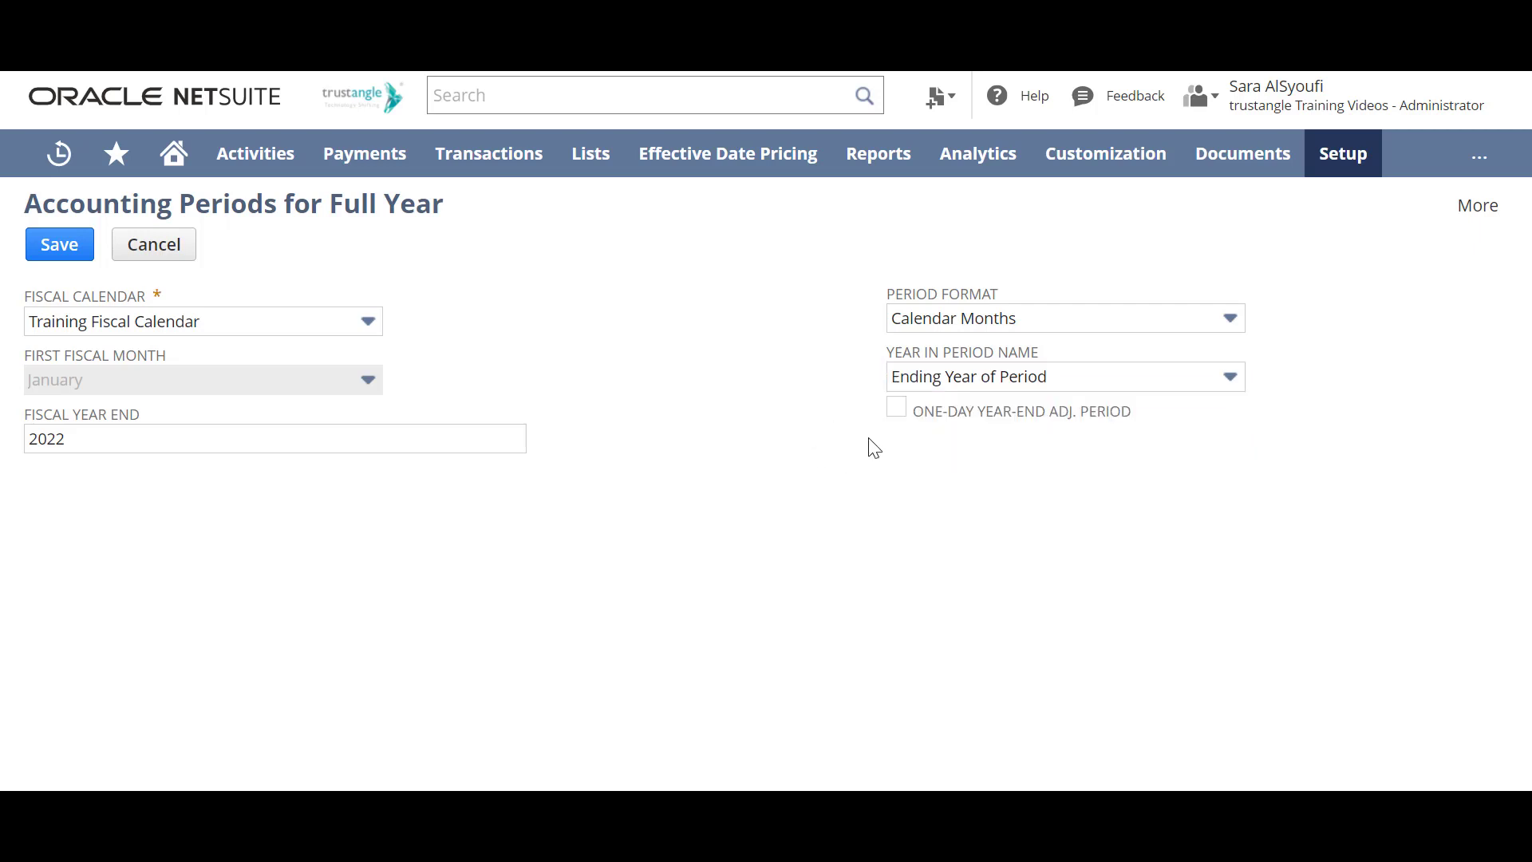
pyautogui.click(64, 250)
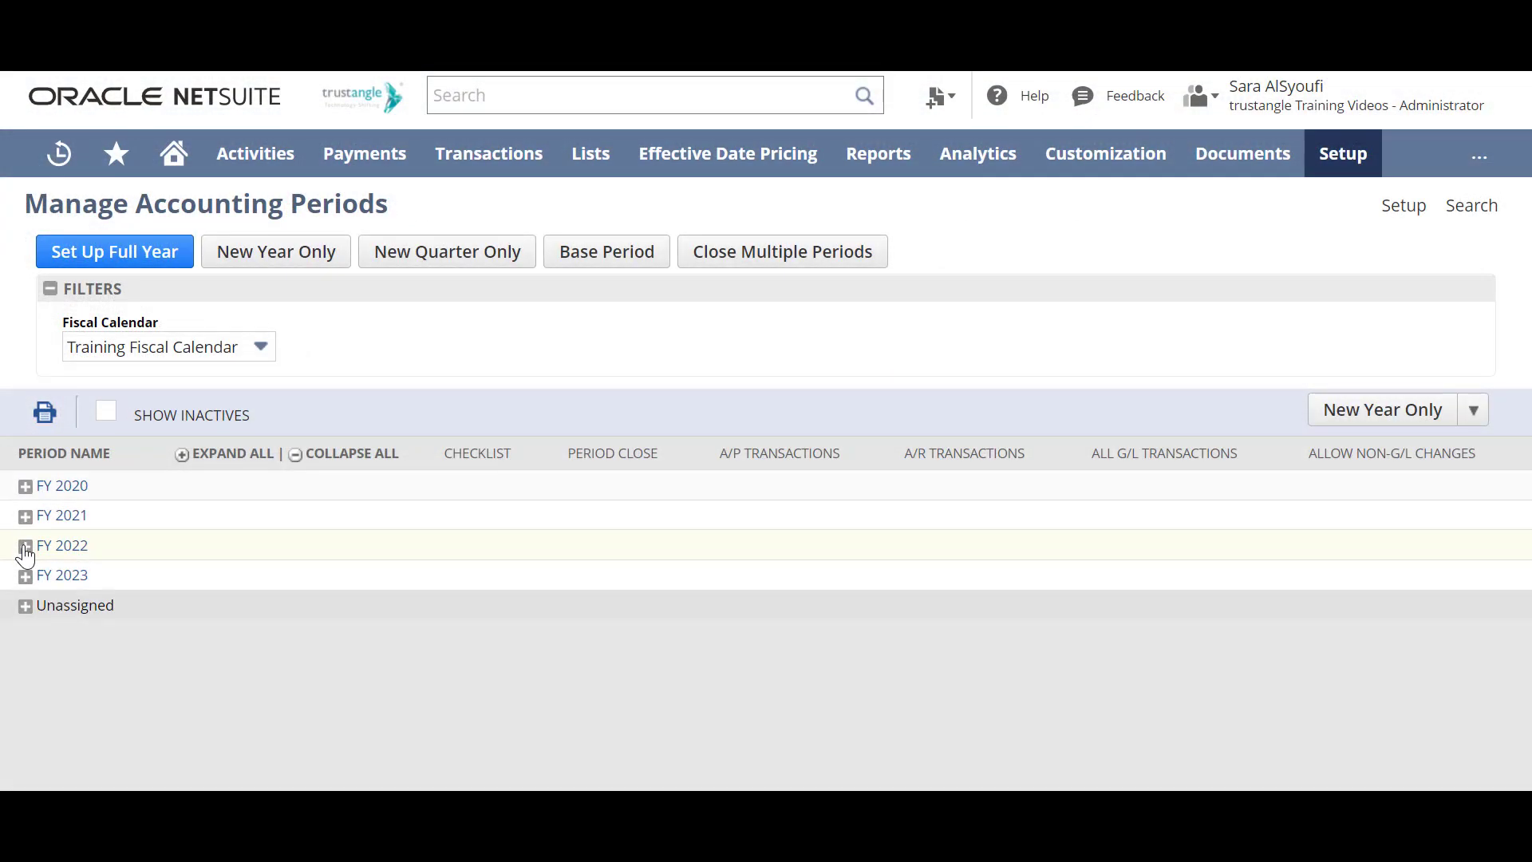
# - Examine the quarters and monthly periods under FY 2022, and collapse that year again
pyautogui.click(25, 546)
pyautogui.scroll(-1, 193, 656)
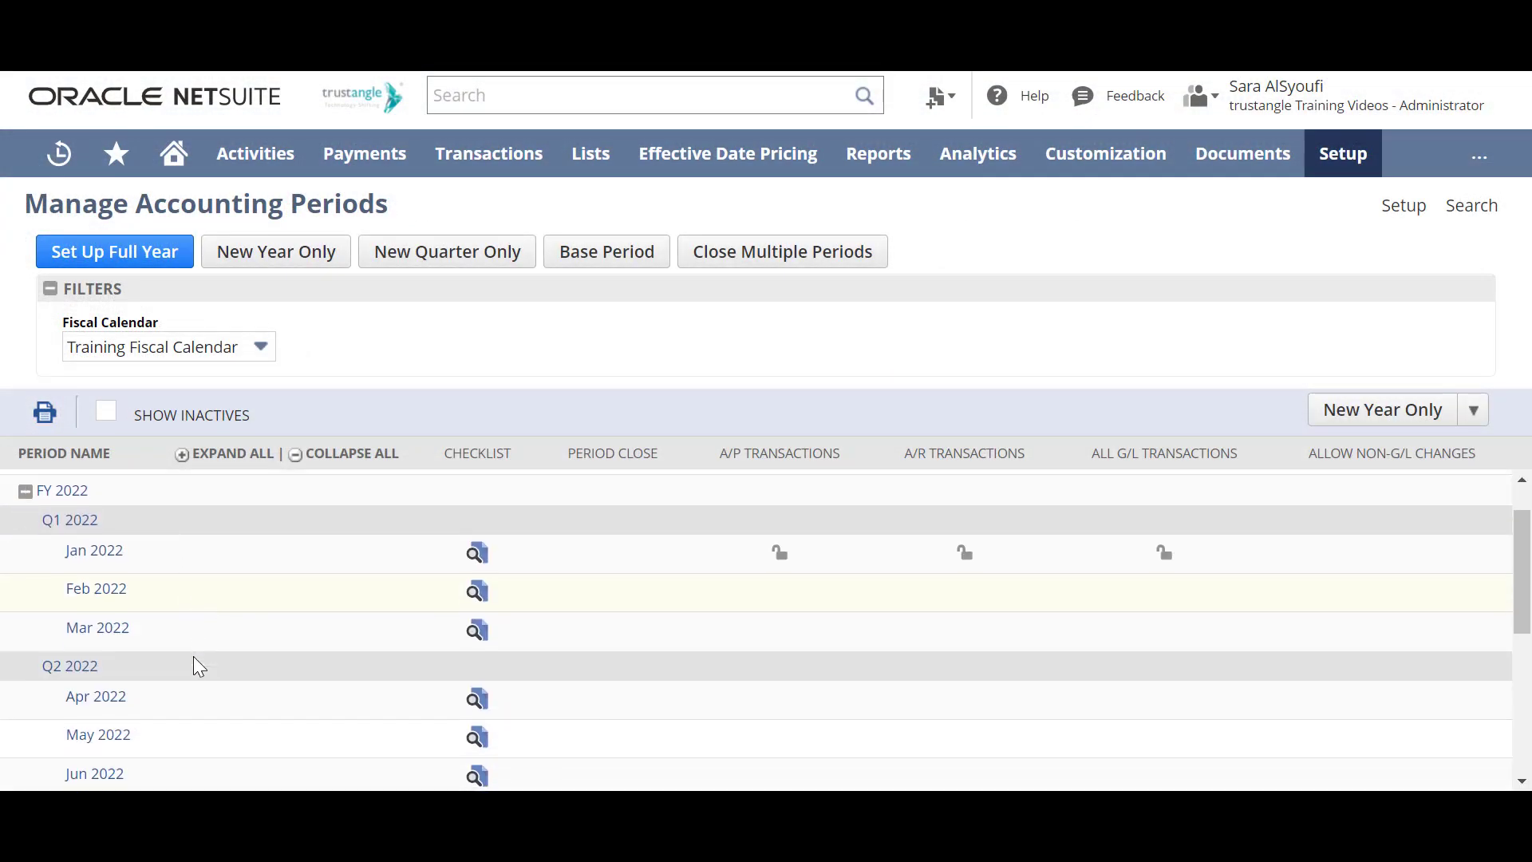
pyautogui.scroll(-3, 194, 658)
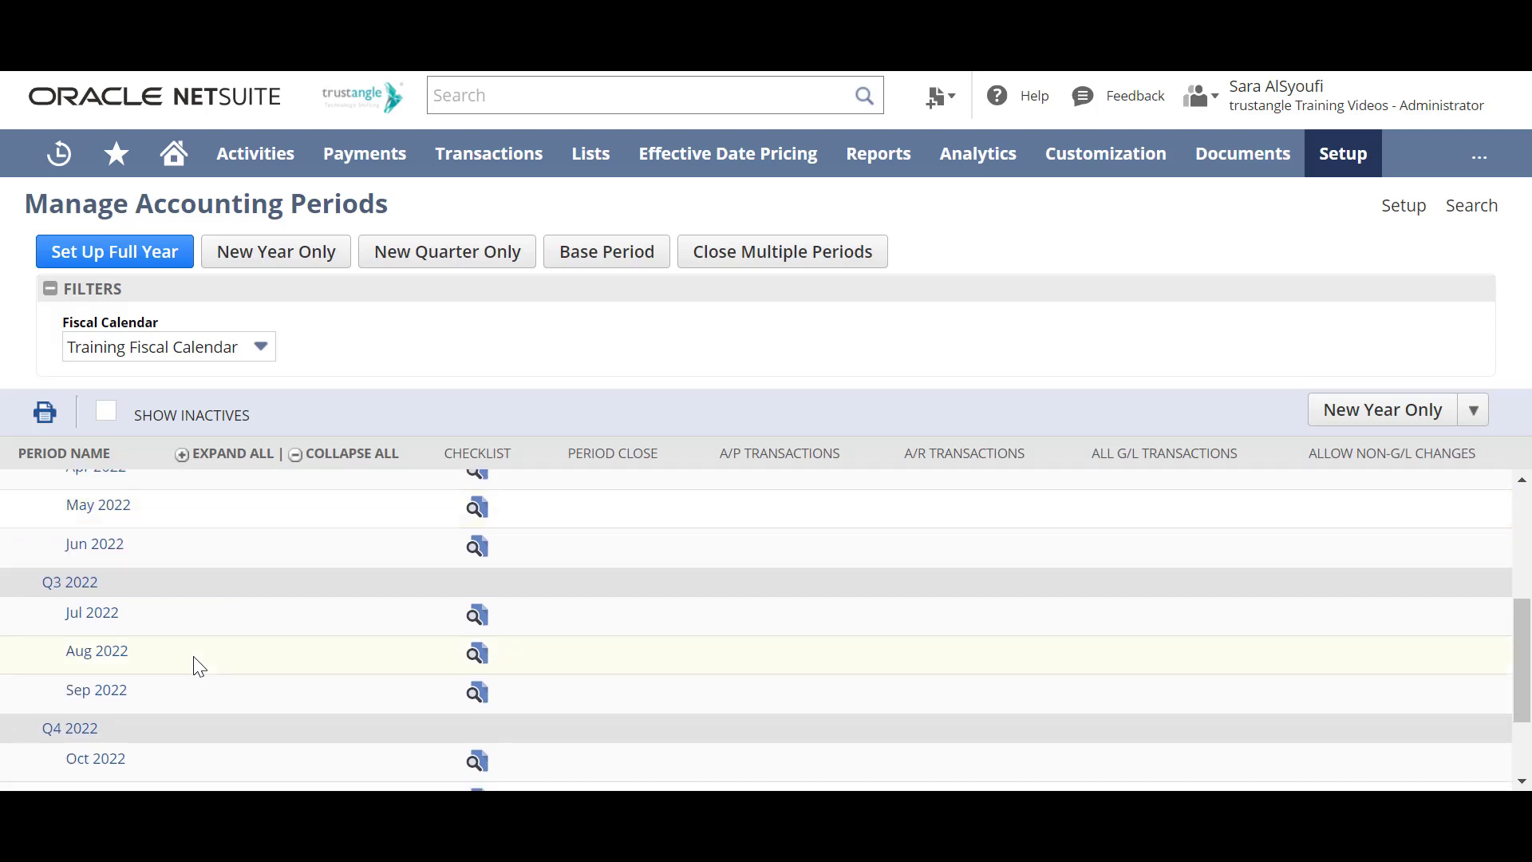
pyautogui.scroll(-2, 196, 663)
pyautogui.scroll(6, 137, 632)
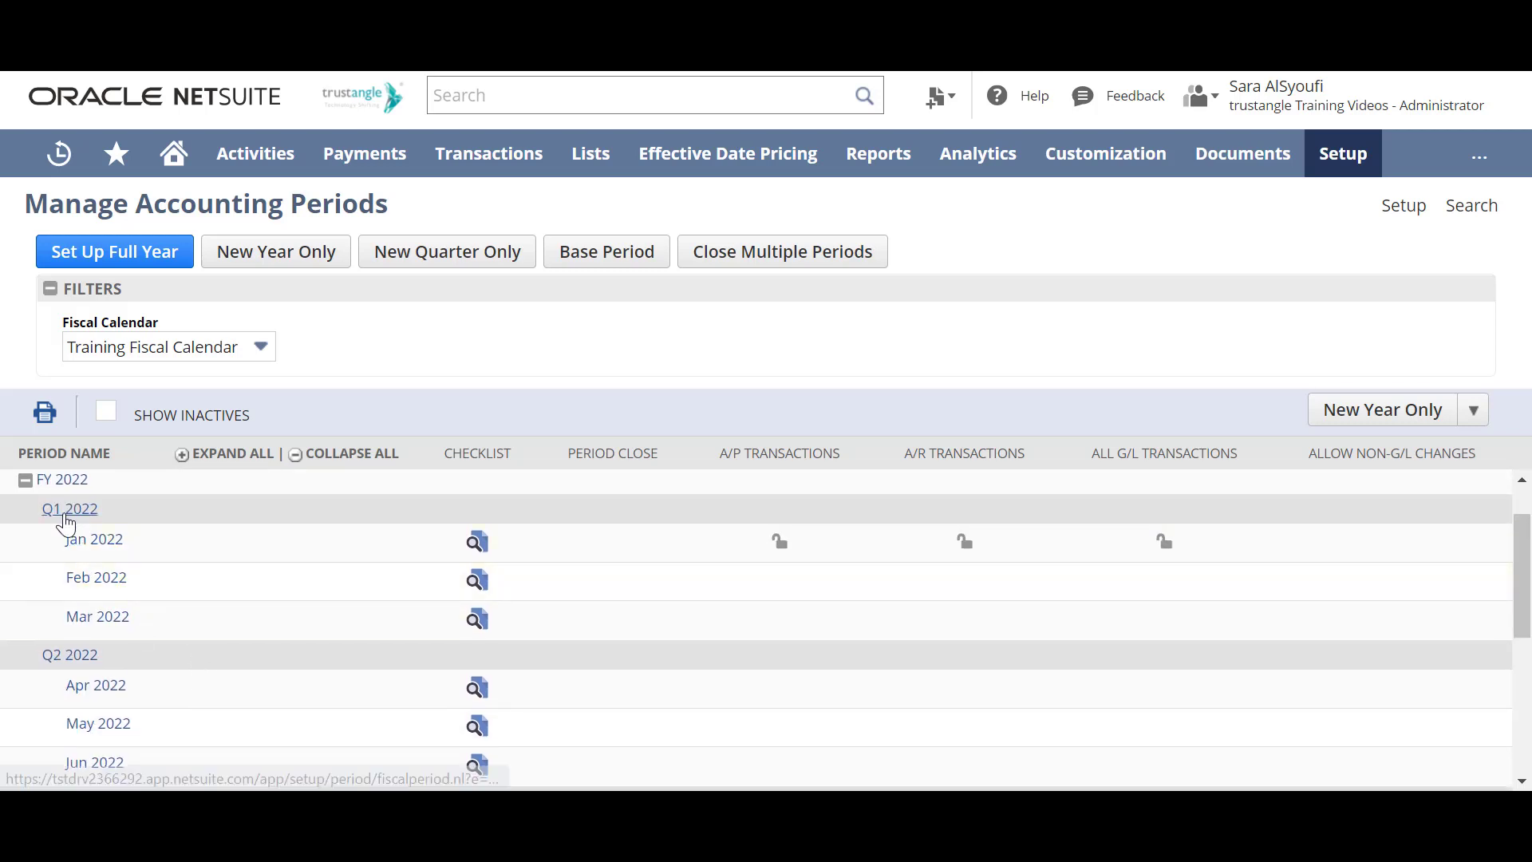
pyautogui.moveTo(139, 534)
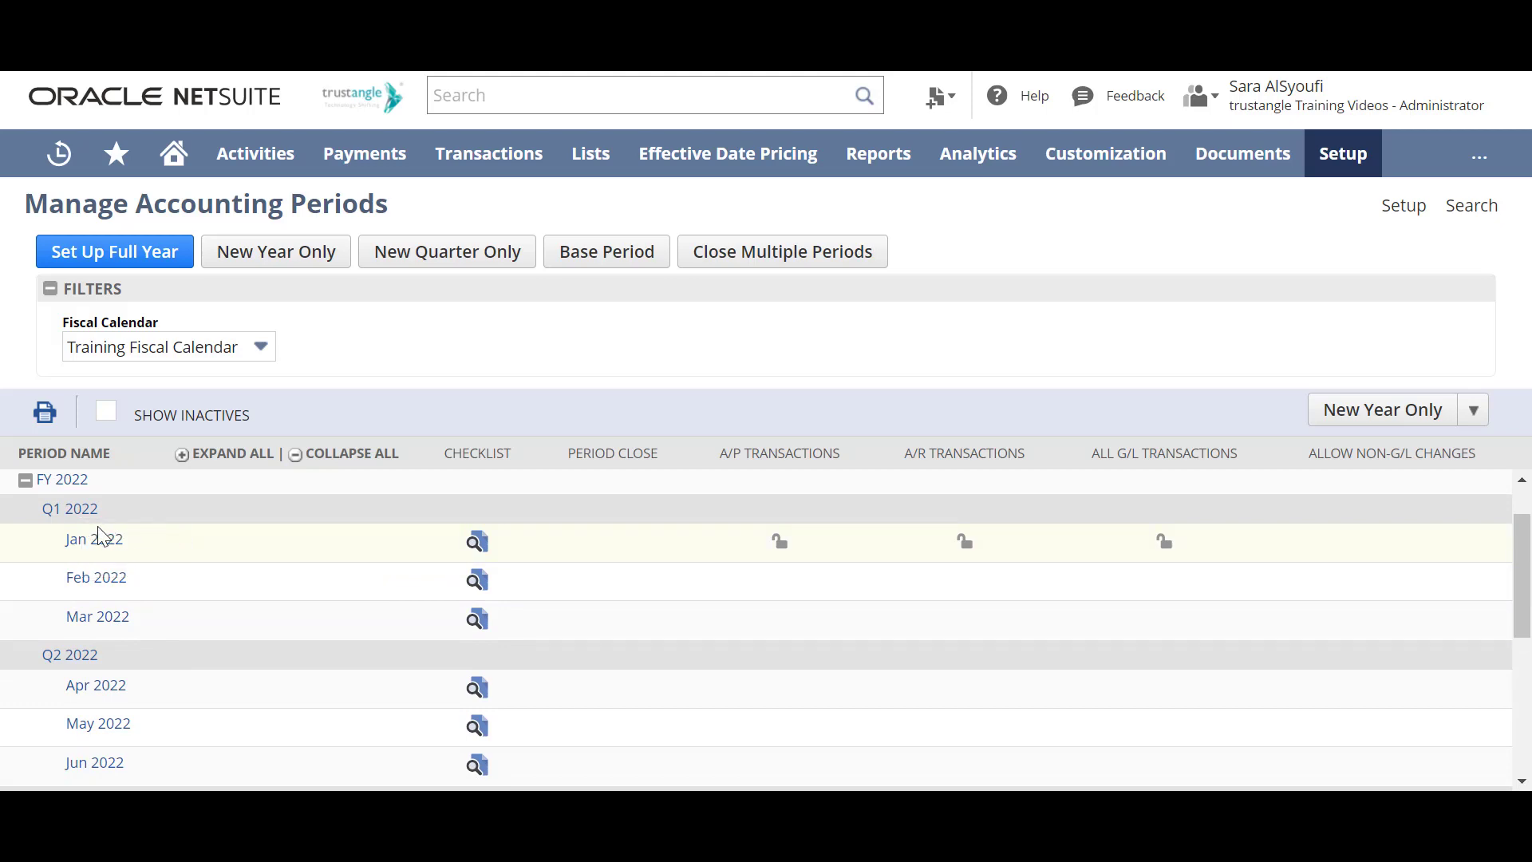
pyautogui.click(25, 480)
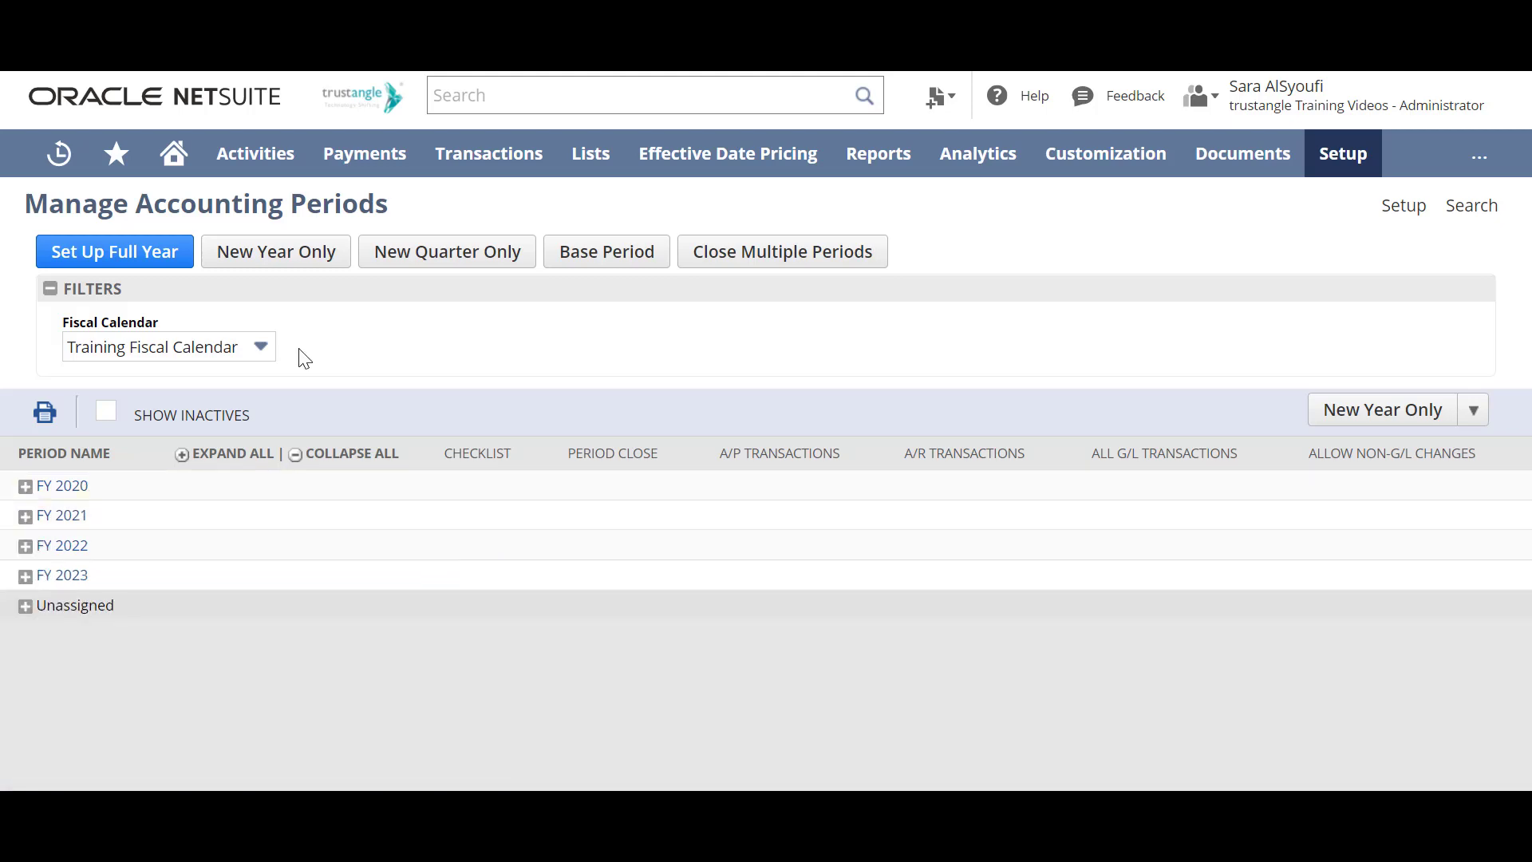
# - Create and save a year-only period named FY 2024, from 1-Jan-2024 to 31-Dec-2024, in the Training Fiscal Calendar
pyautogui.click(286, 264)
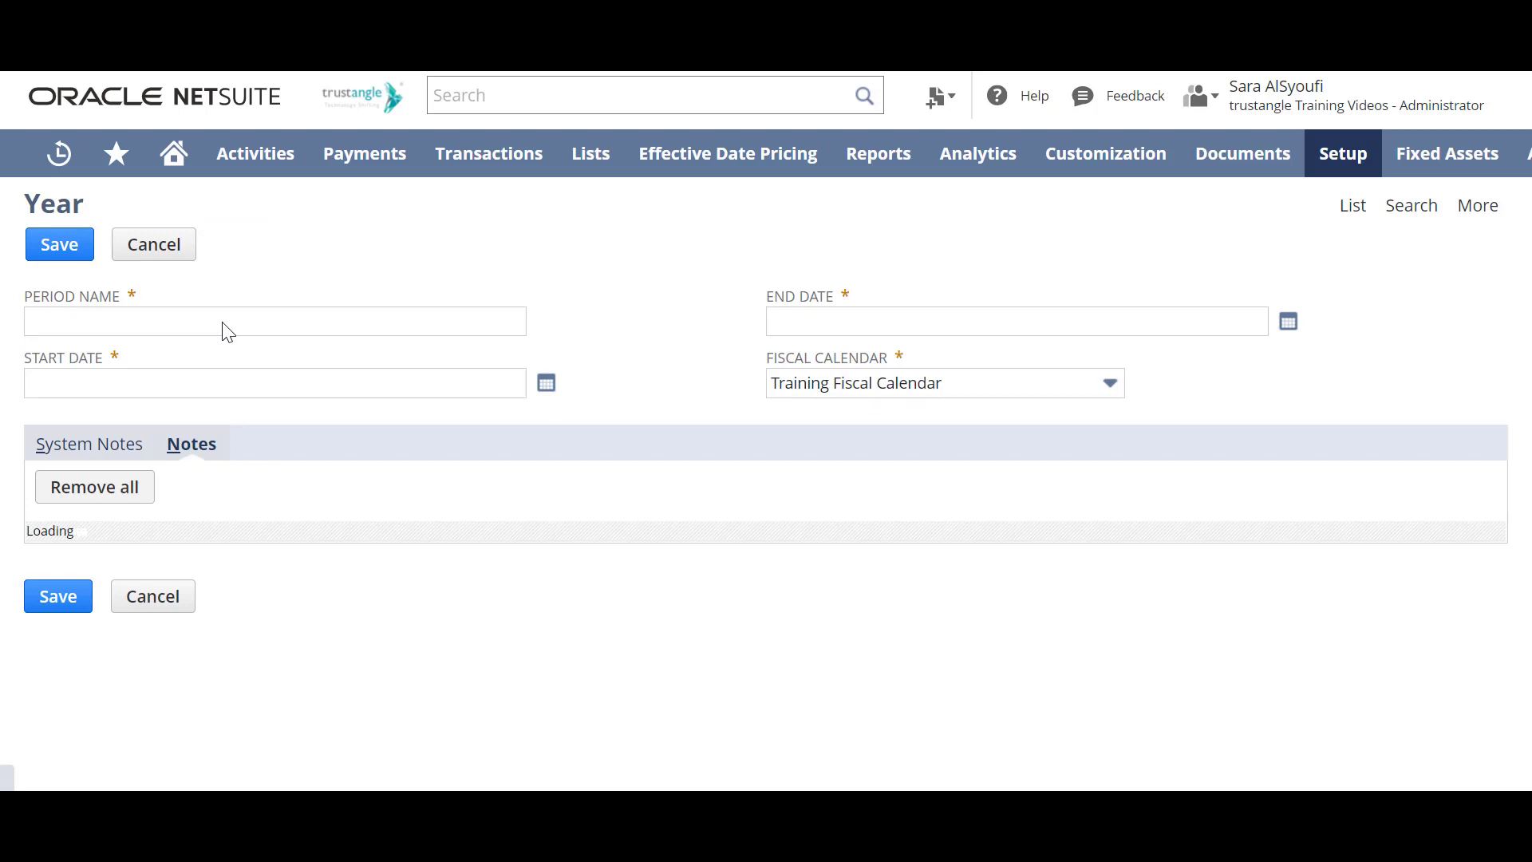
pyautogui.click(127, 324)
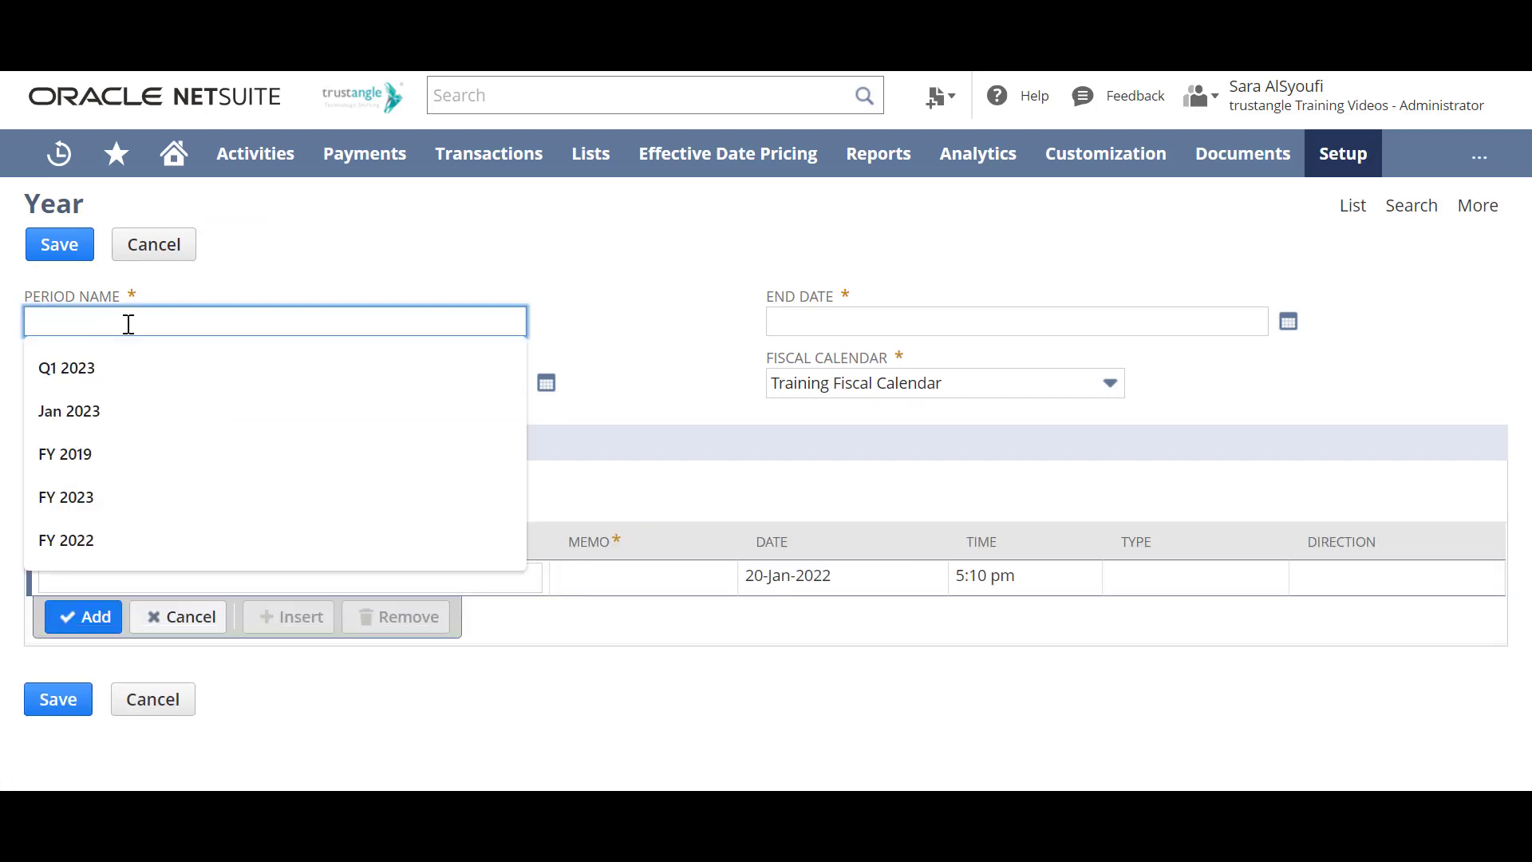
pyautogui.write('FY 2024')
pyautogui.click(546, 383)
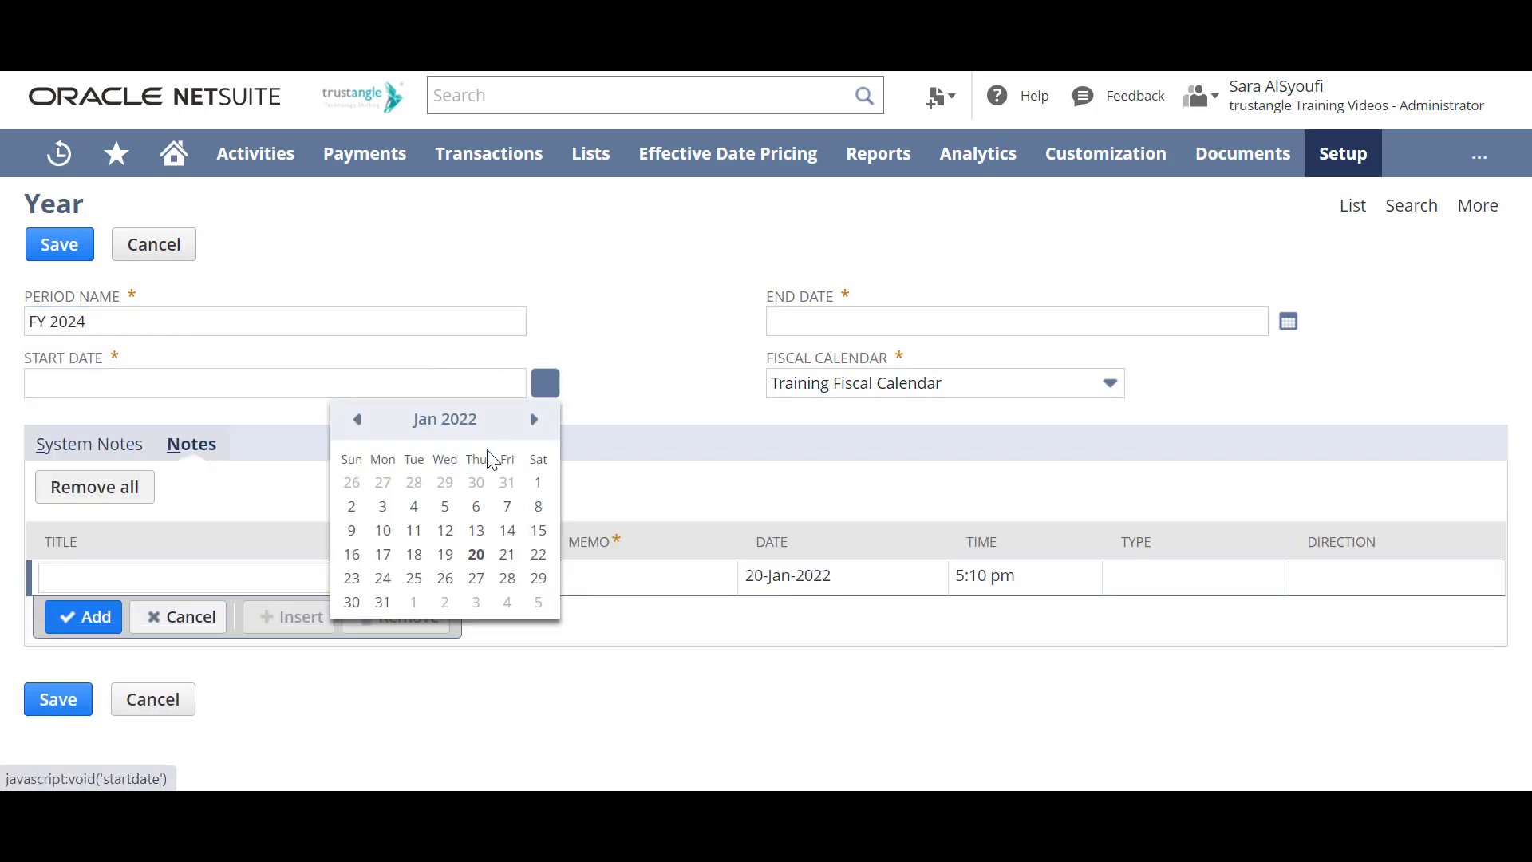
pyautogui.click(536, 484)
pyautogui.press('BackSpace')
pyautogui.write('4')
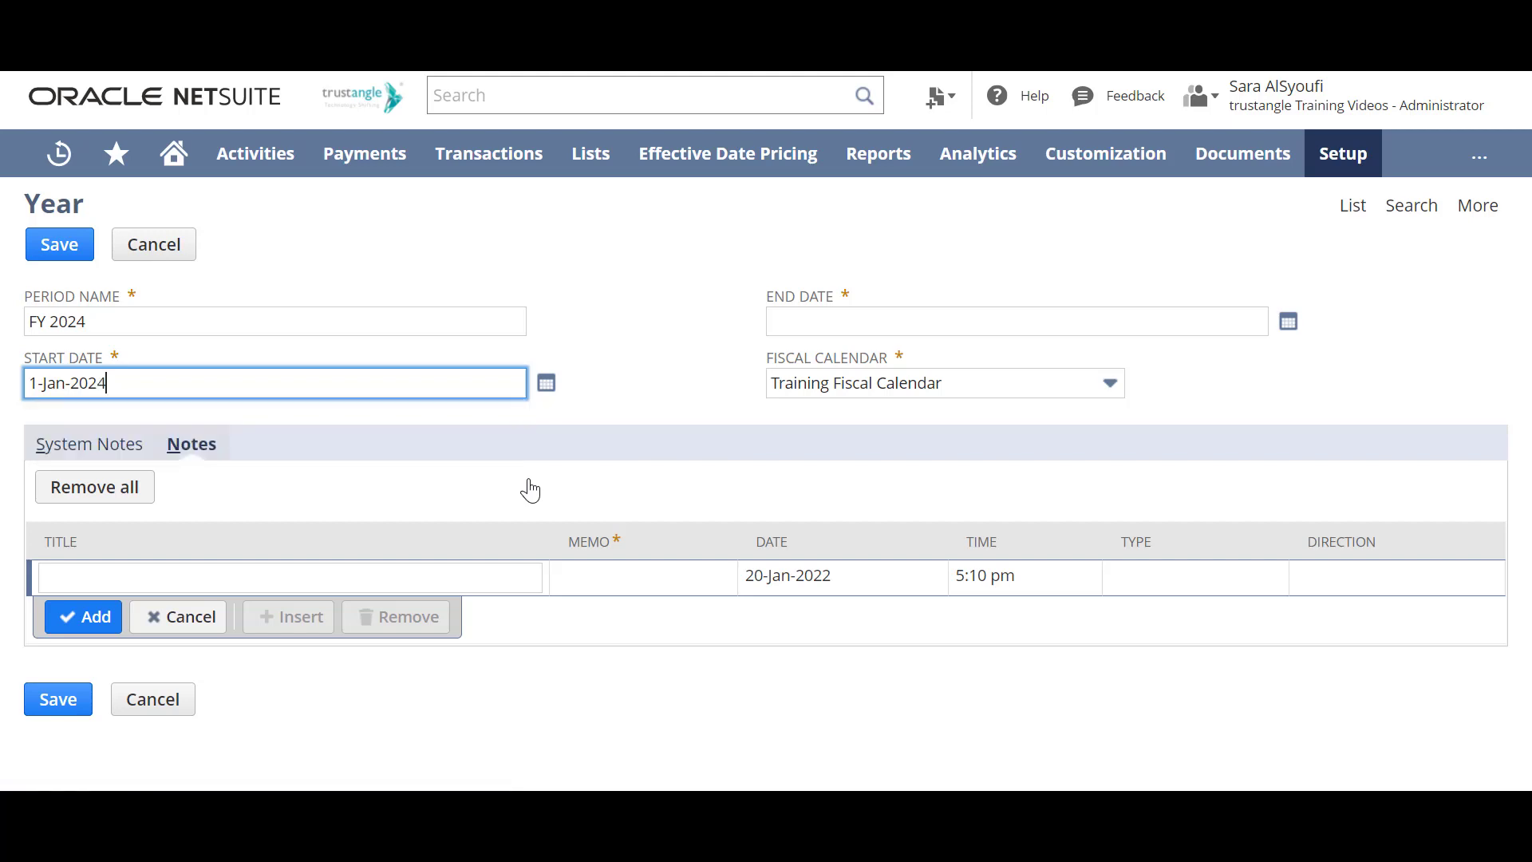
pyautogui.click(1289, 322)
pyautogui.click(1274, 359)
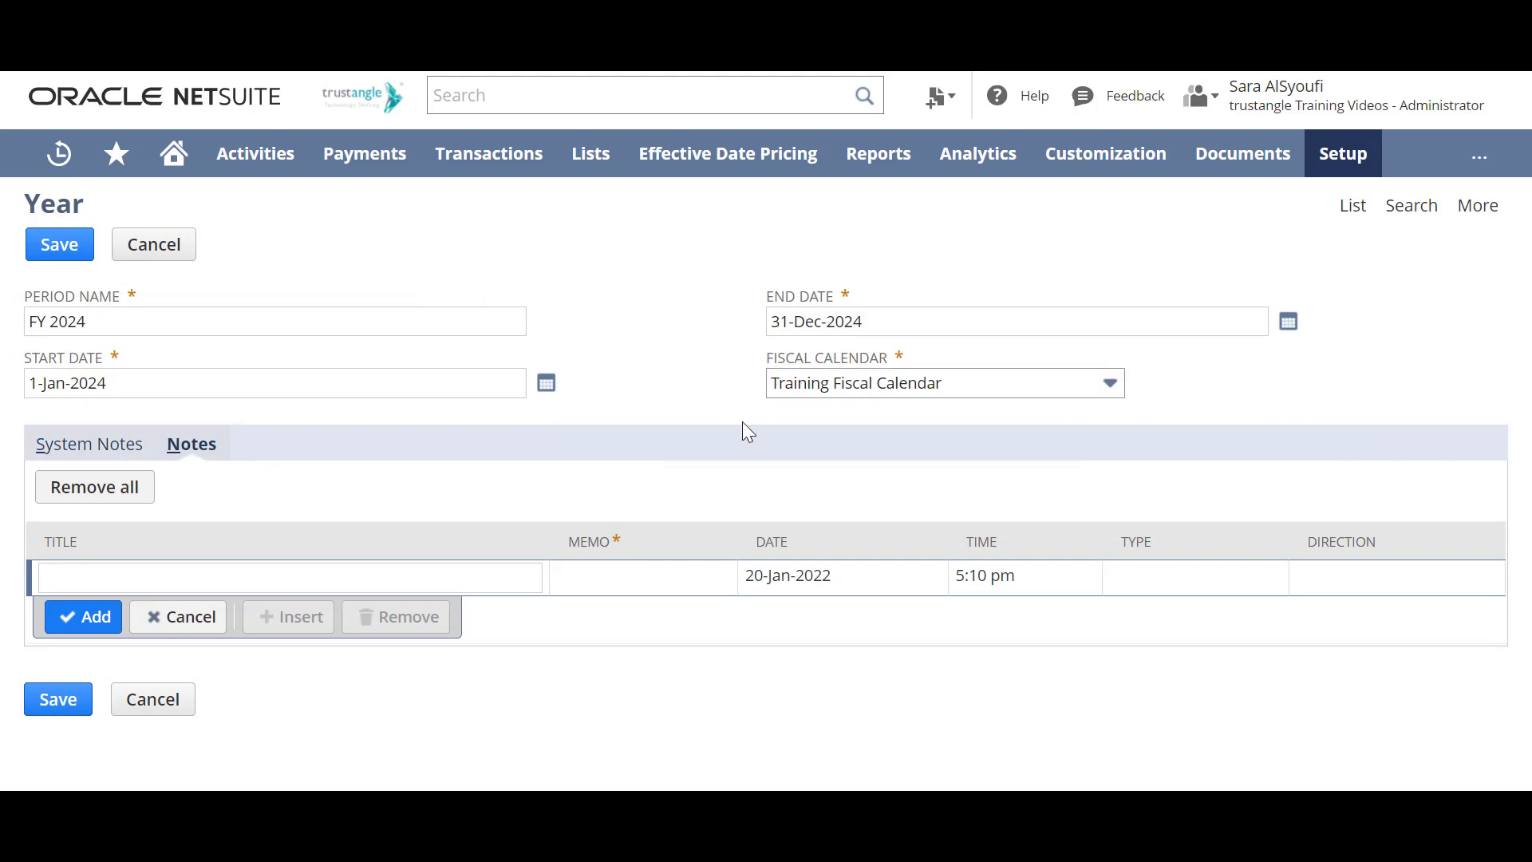
pyautogui.click(72, 255)
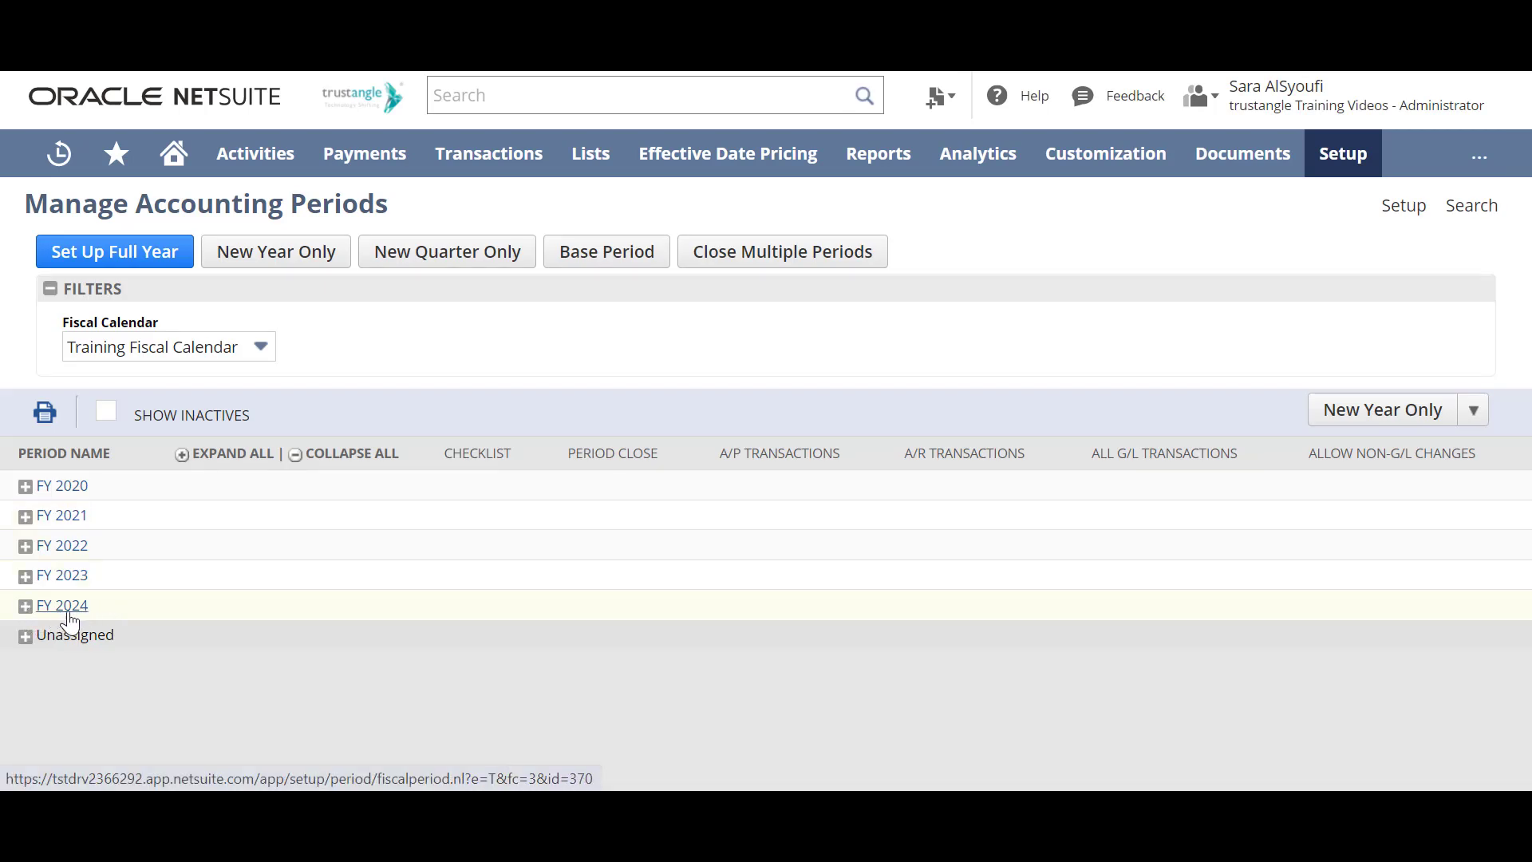
pyautogui.click(25, 608)
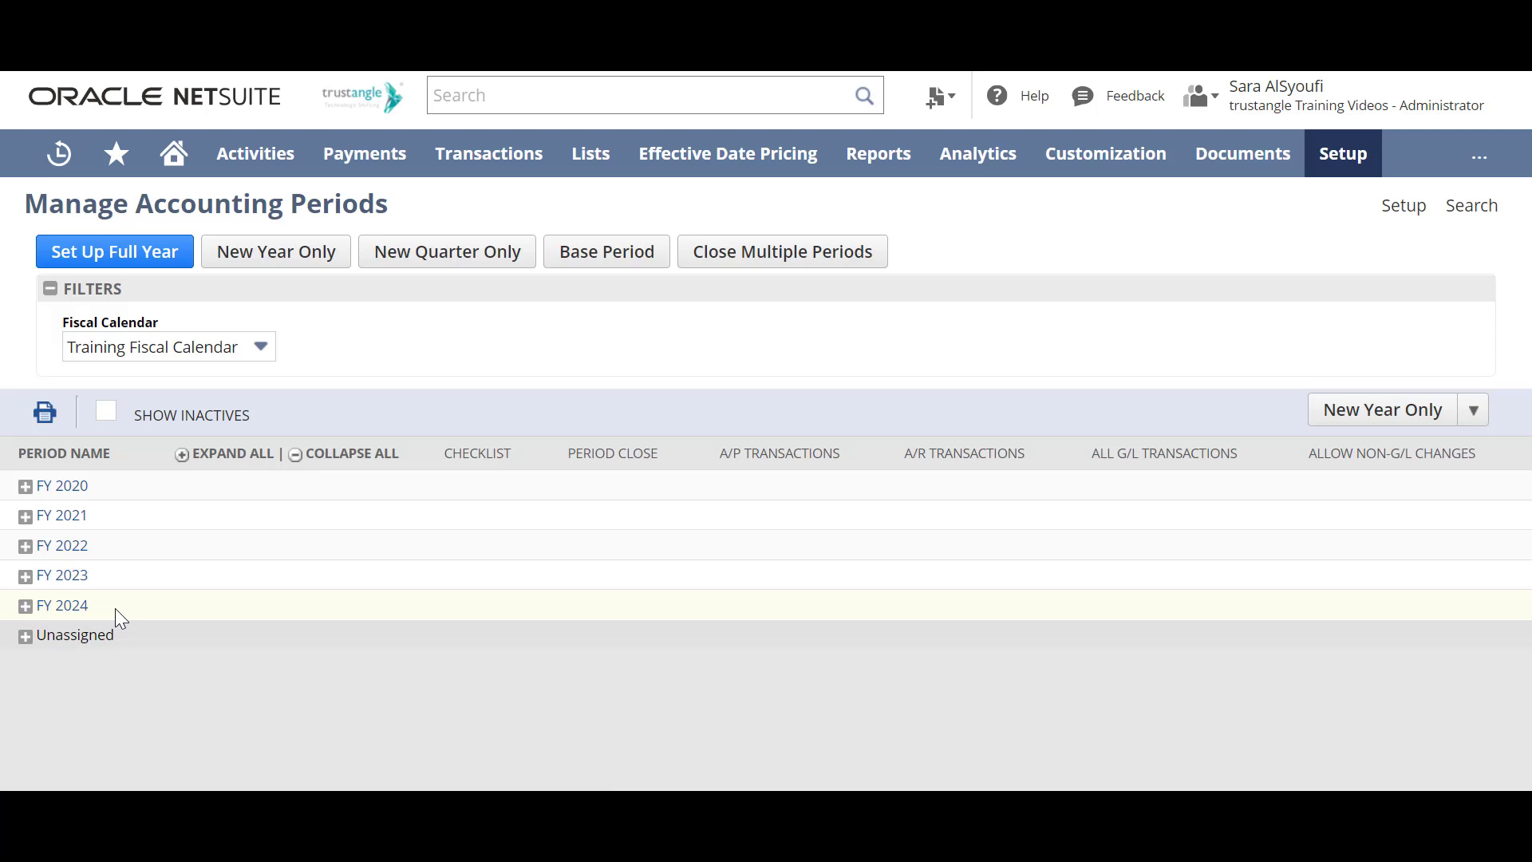
# - Start a new quarter-only accounting period and name it Q1 2024
pyautogui.click(435, 259)
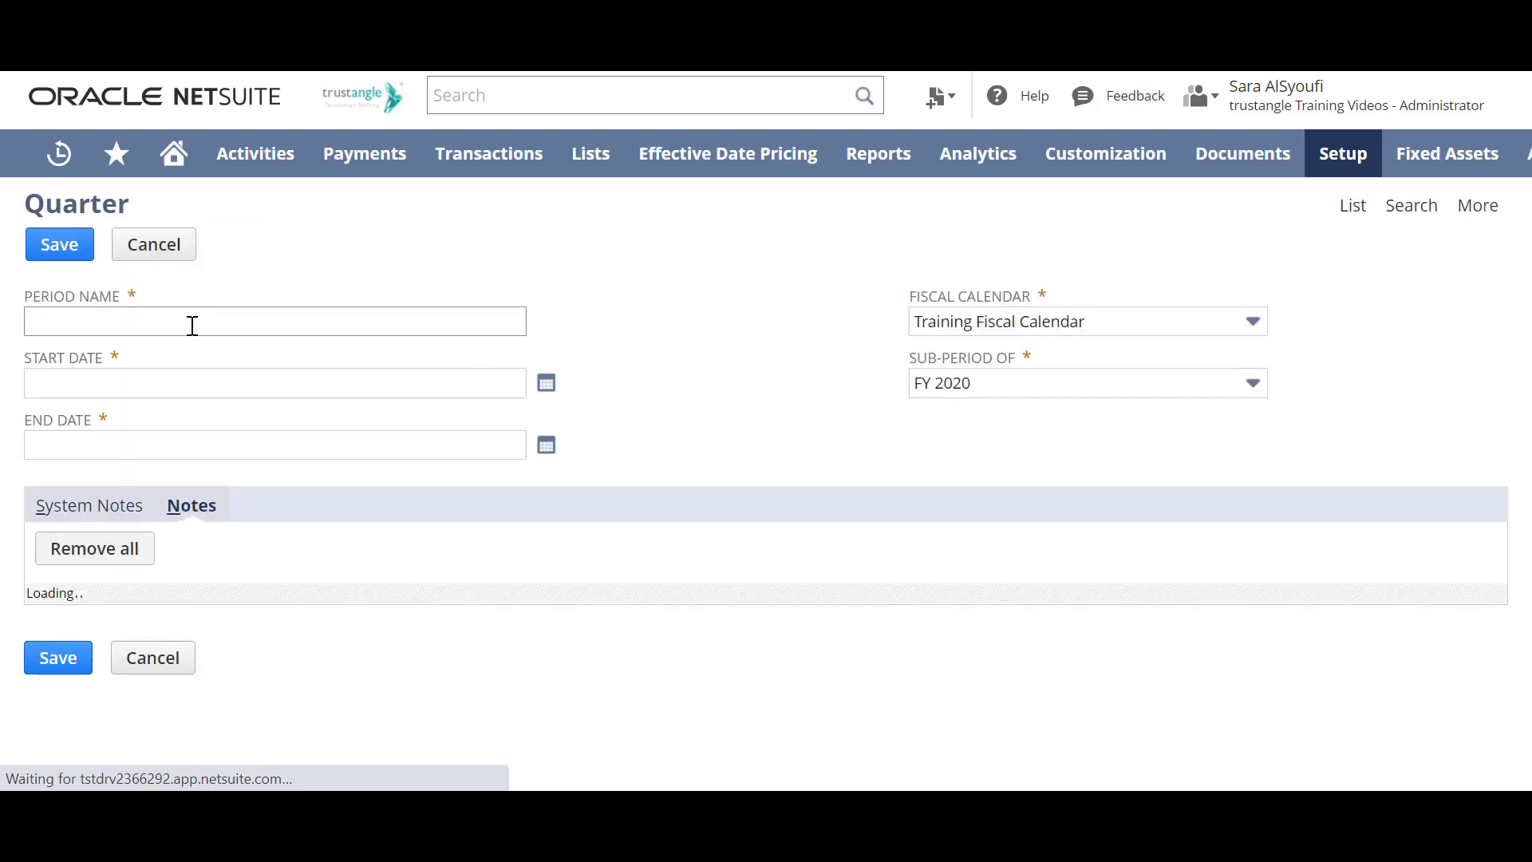
pyautogui.click(193, 325)
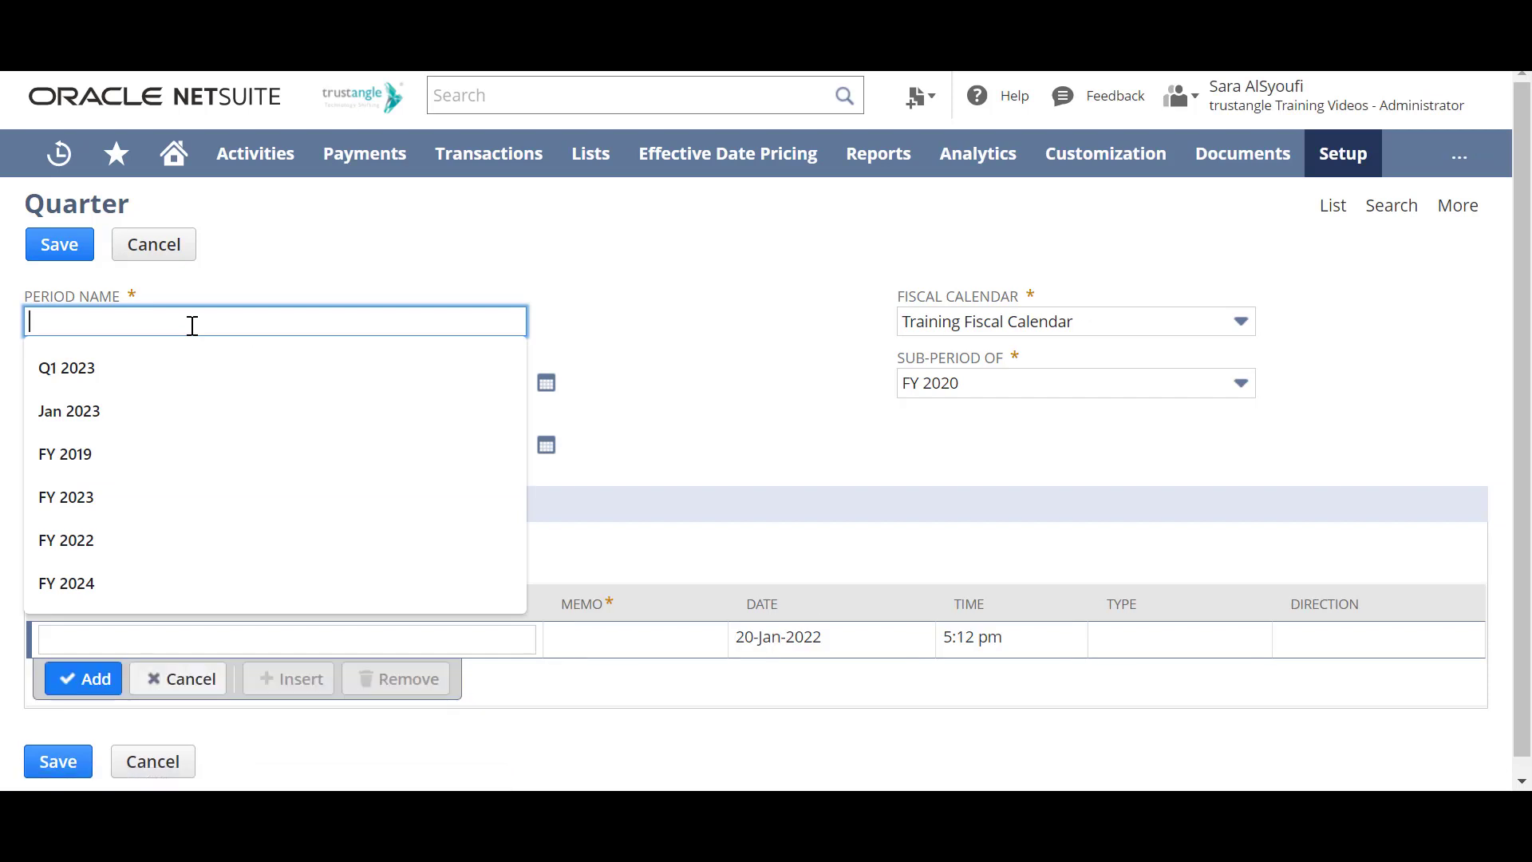
pyautogui.write('Q1 2')
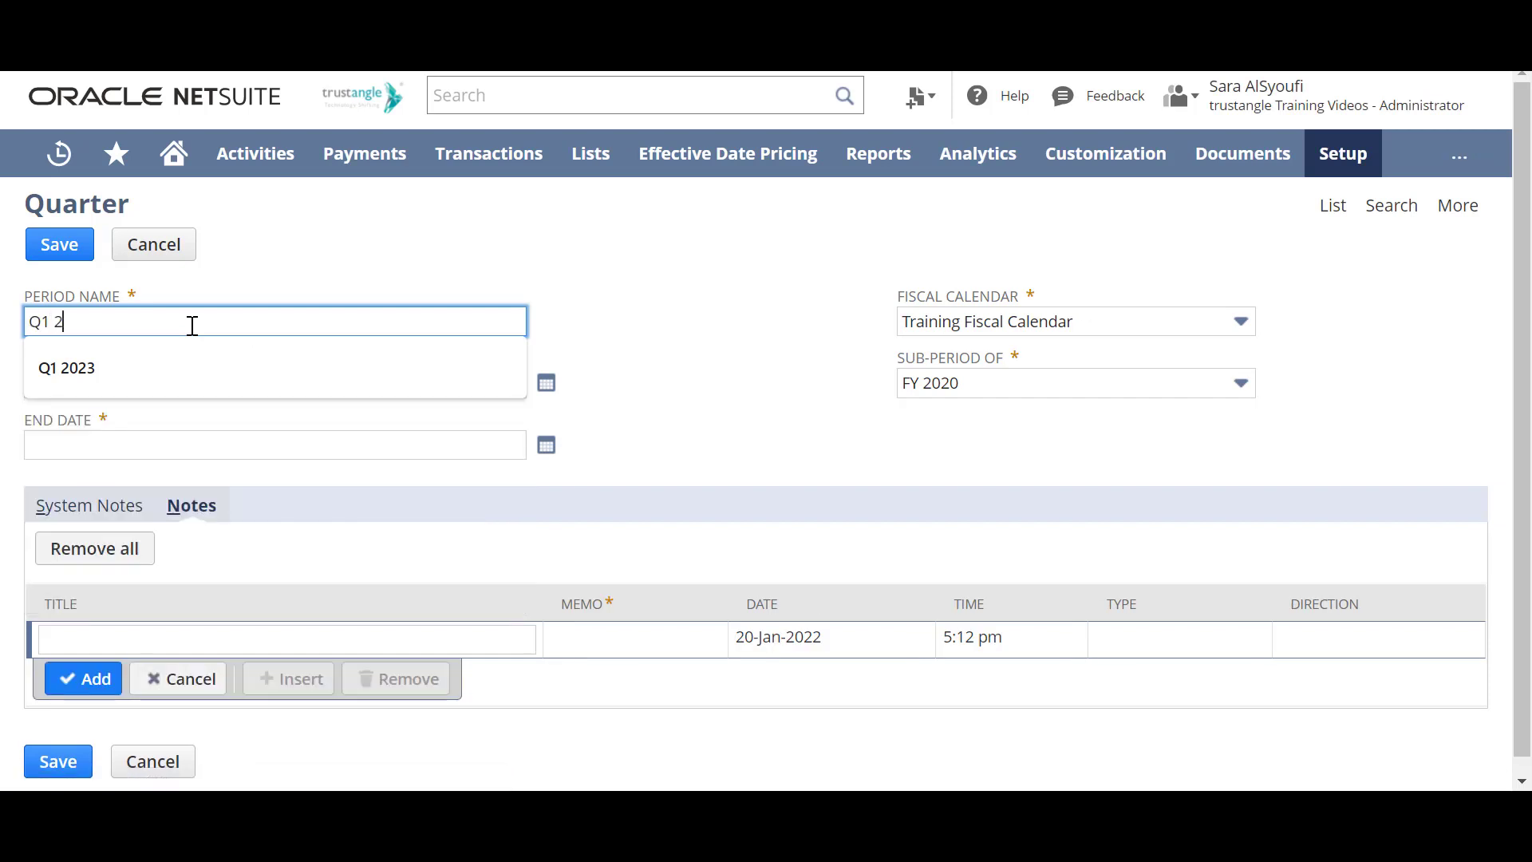
pyautogui.write('024')
pyautogui.click(594, 402)
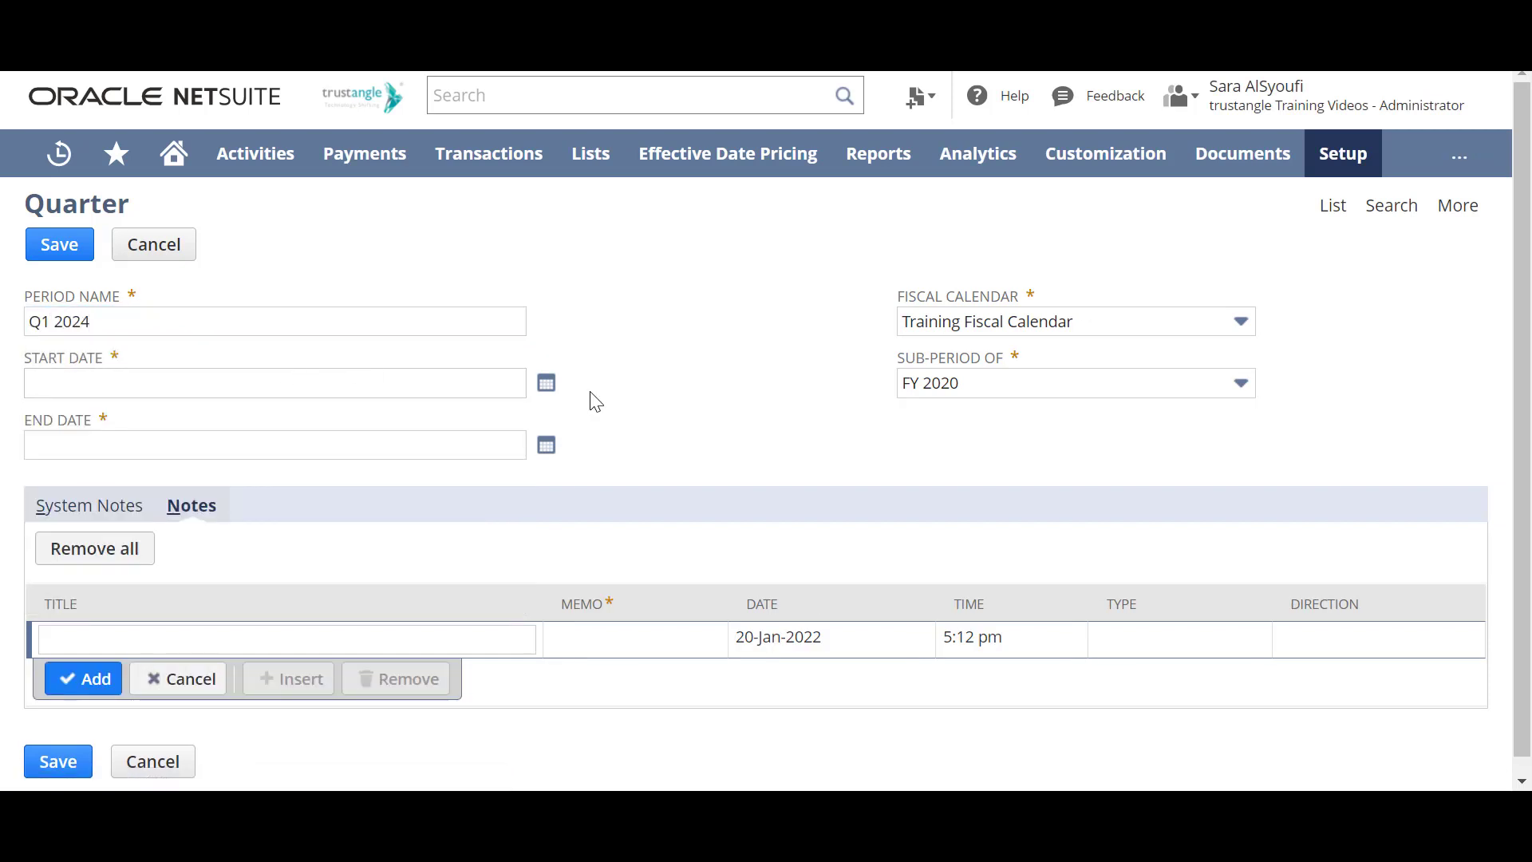
# - Set the Q1 2024 quarter's start date to 1-Jan-2024 and its end date to 31-Mar-2024
pyautogui.click(548, 391)
pyautogui.click(538, 482)
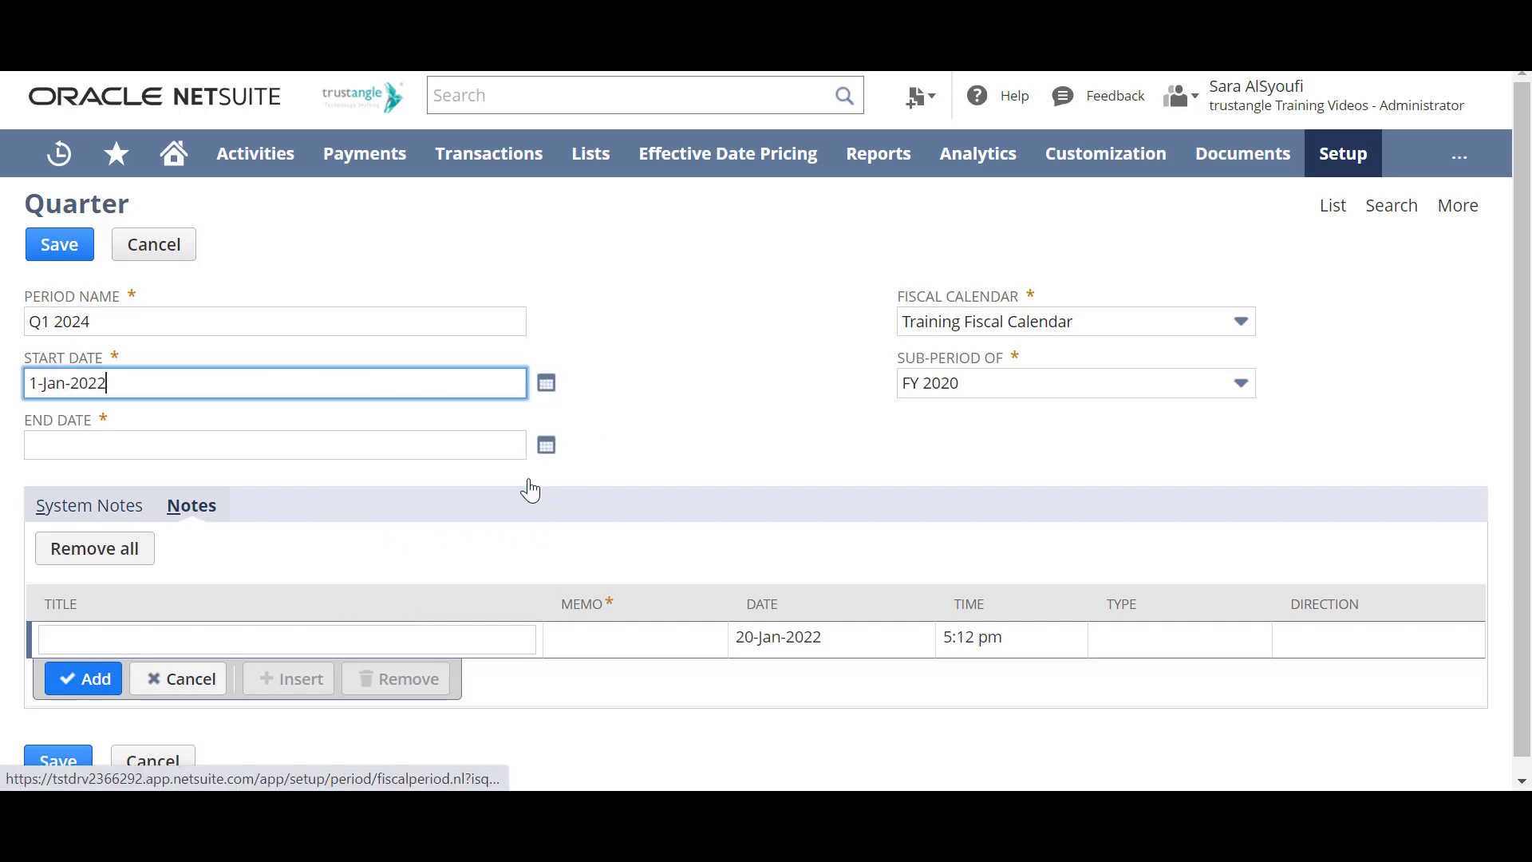
pyautogui.press('BackSpace')
pyautogui.write('4')
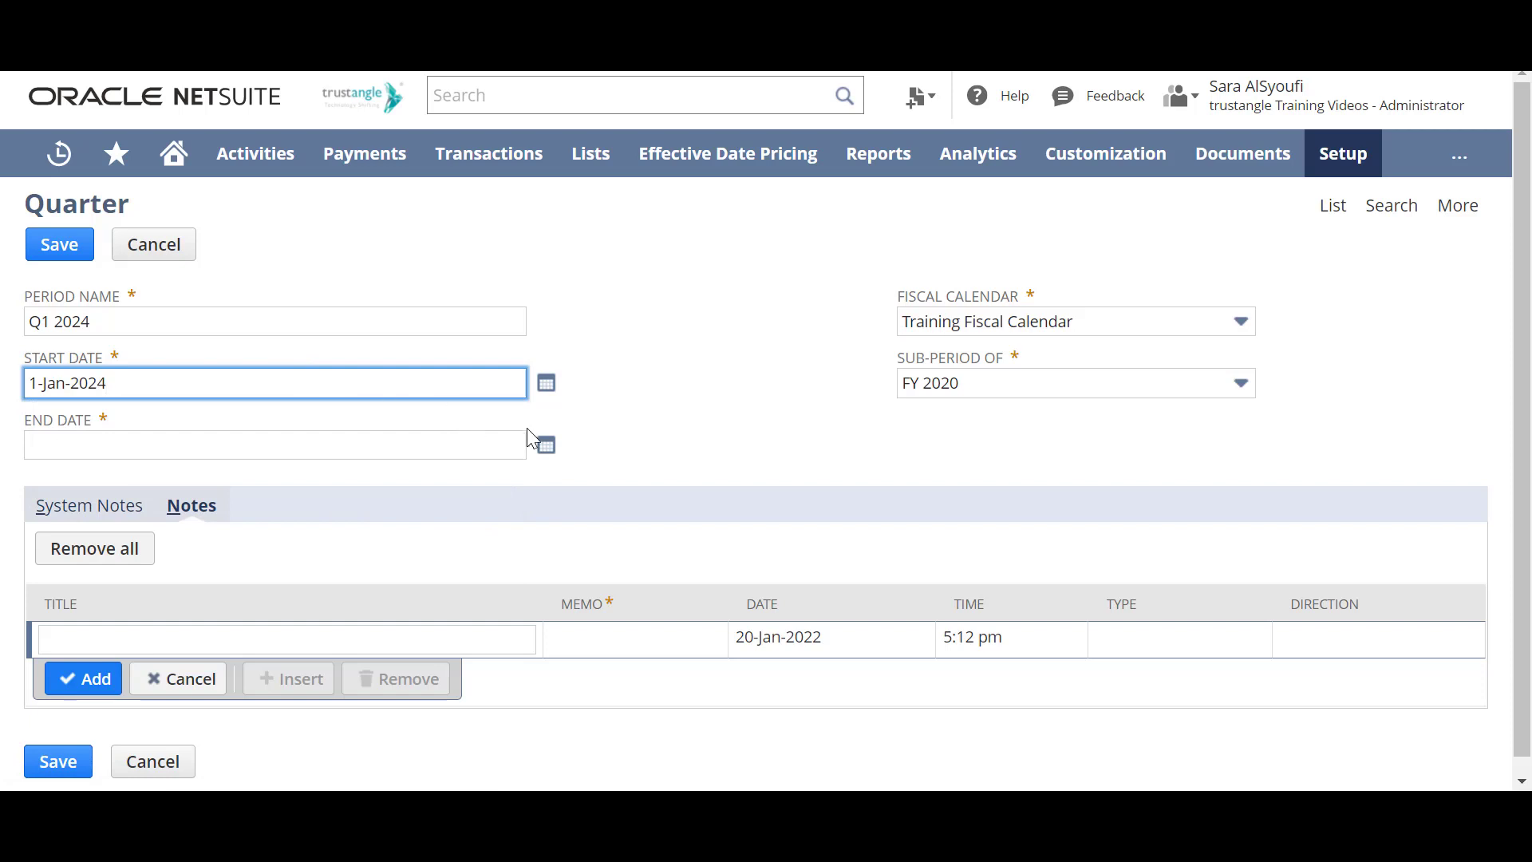
pyautogui.click(546, 444)
pyautogui.click(547, 482)
pyautogui.click(548, 482)
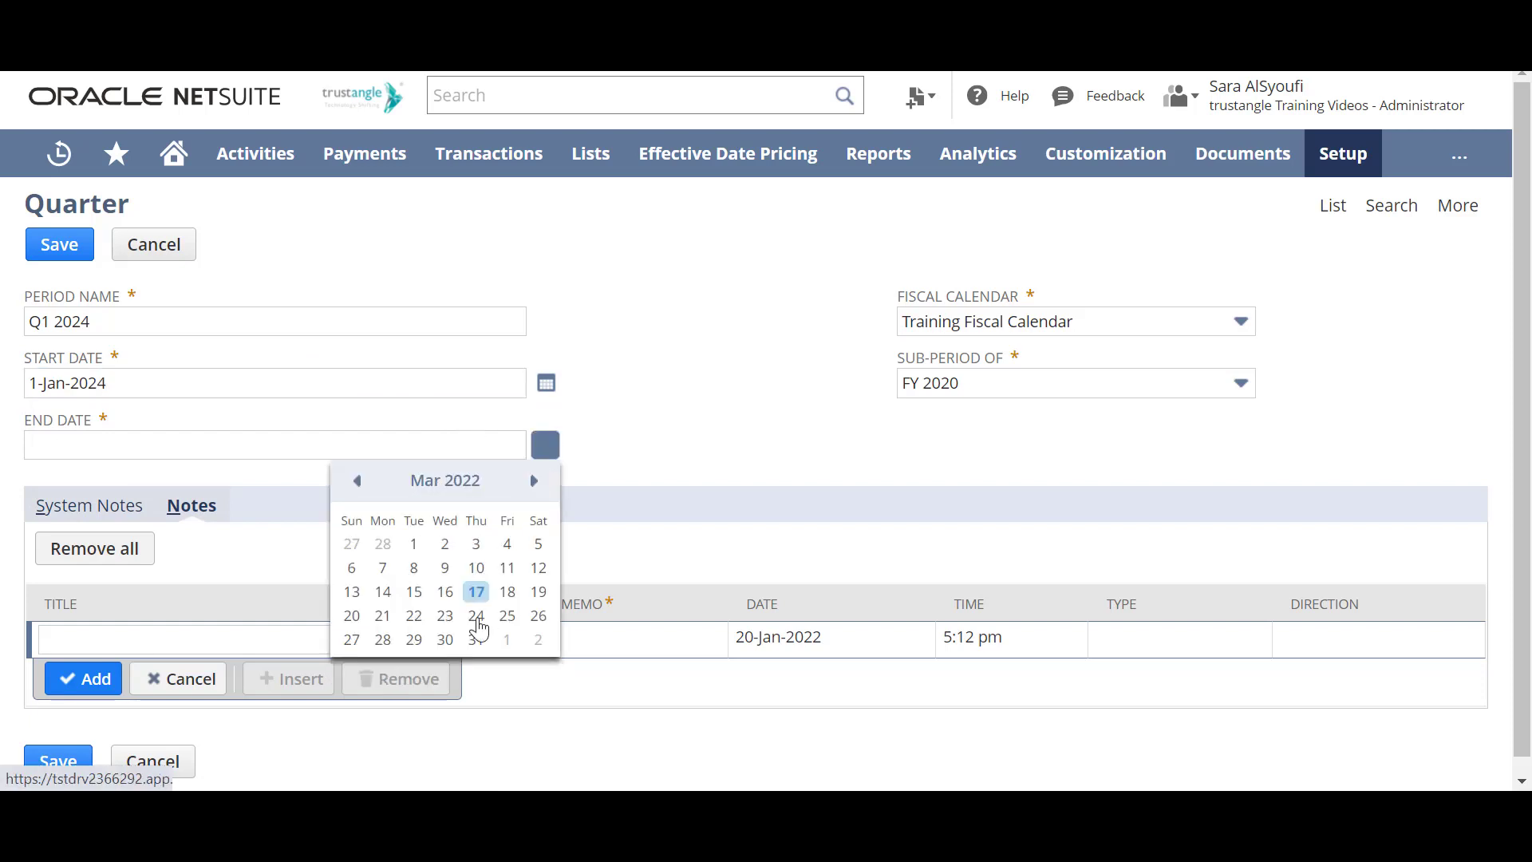
pyautogui.click(475, 661)
pyautogui.press('BackSpace')
pyautogui.write('4')
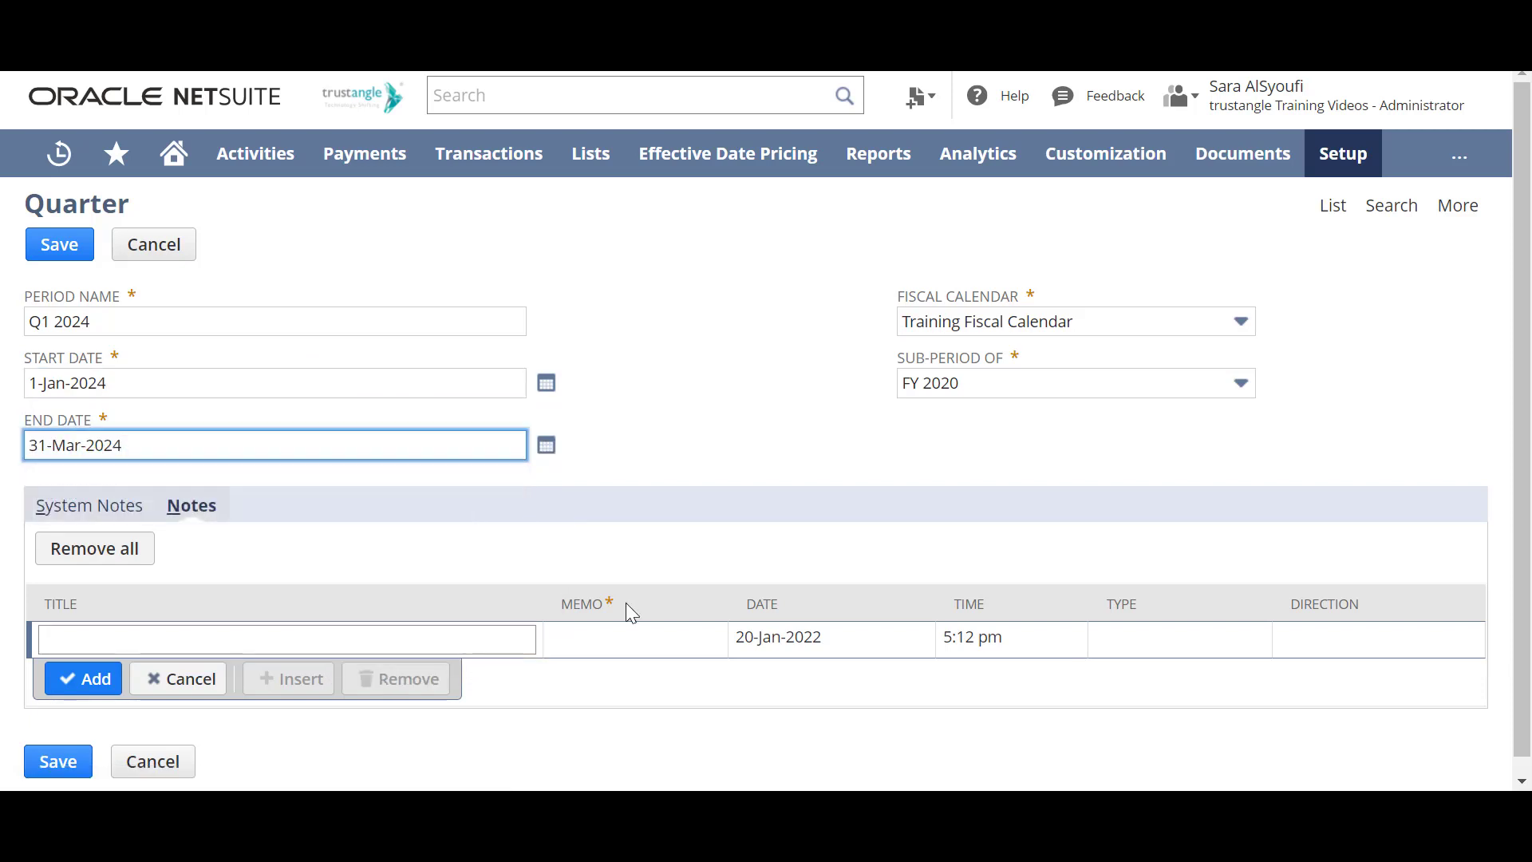
pyautogui.click(822, 363)
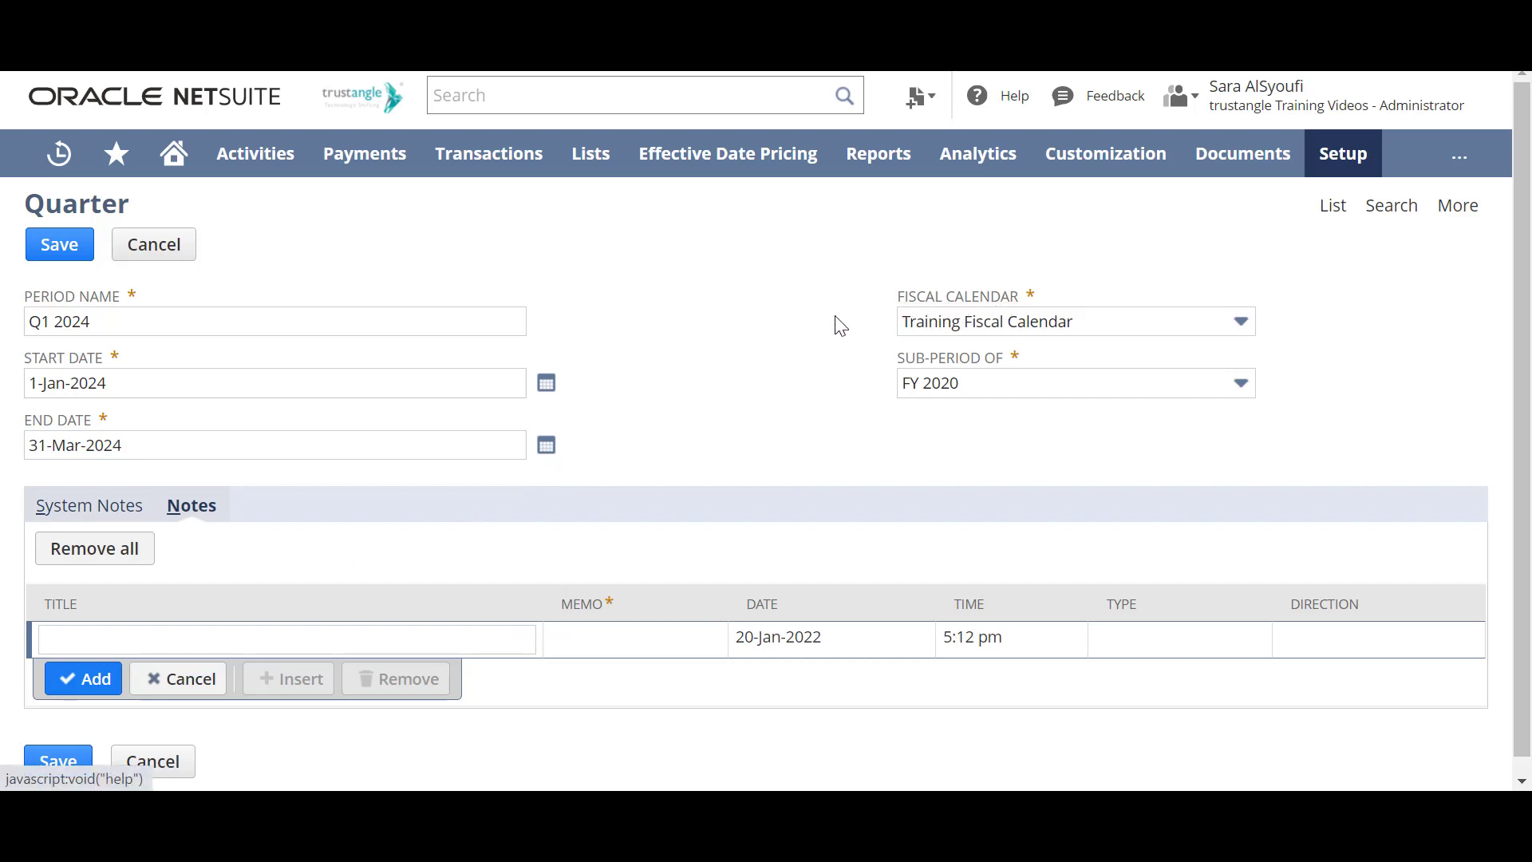
# - Make the new quarter a sub-period of FY 2024 and save it
pyautogui.click(968, 385)
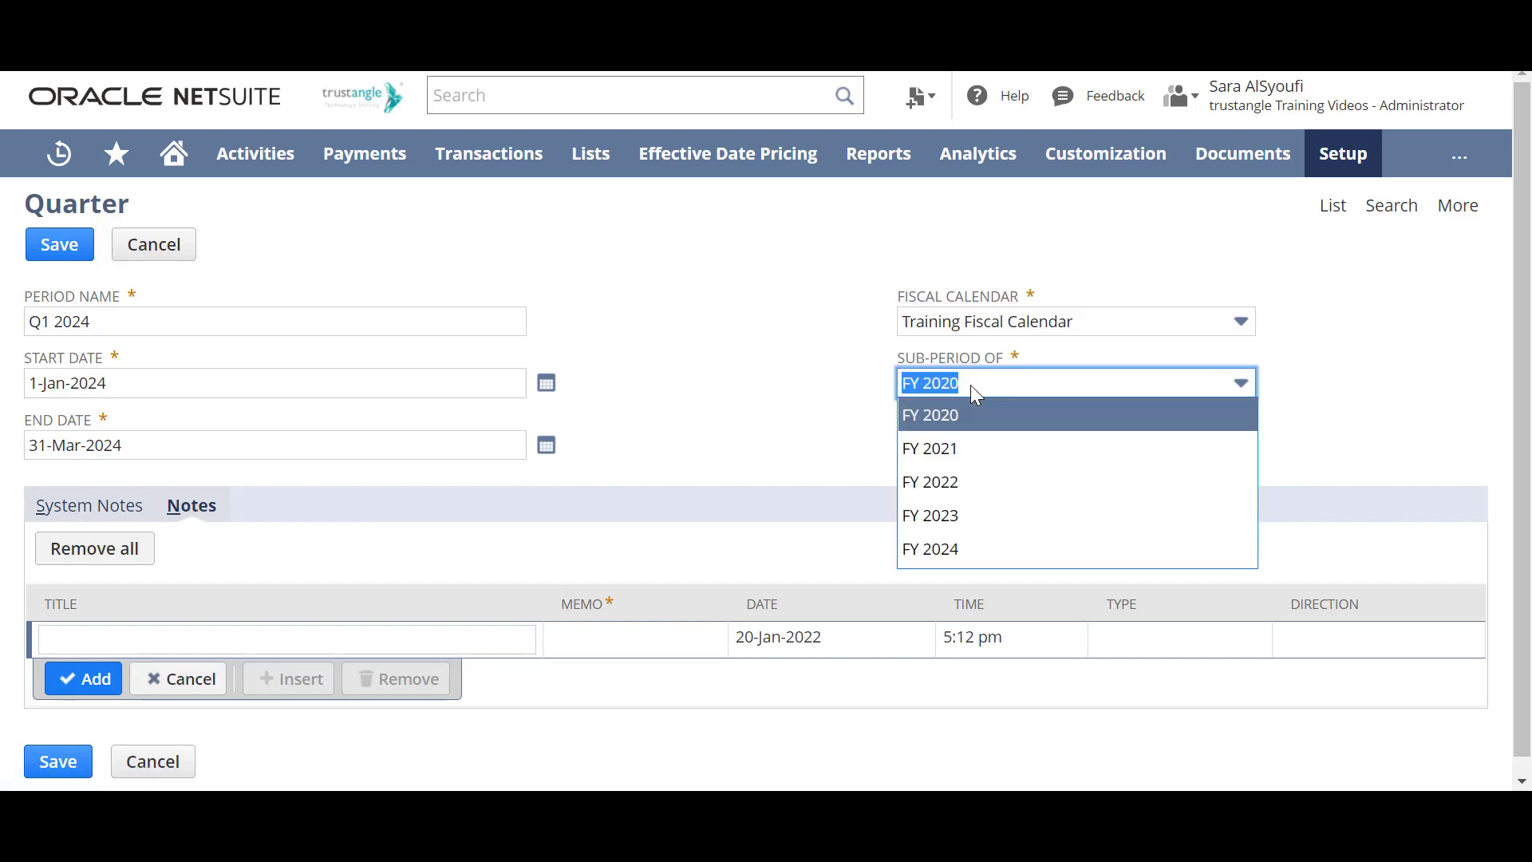
pyautogui.click(930, 550)
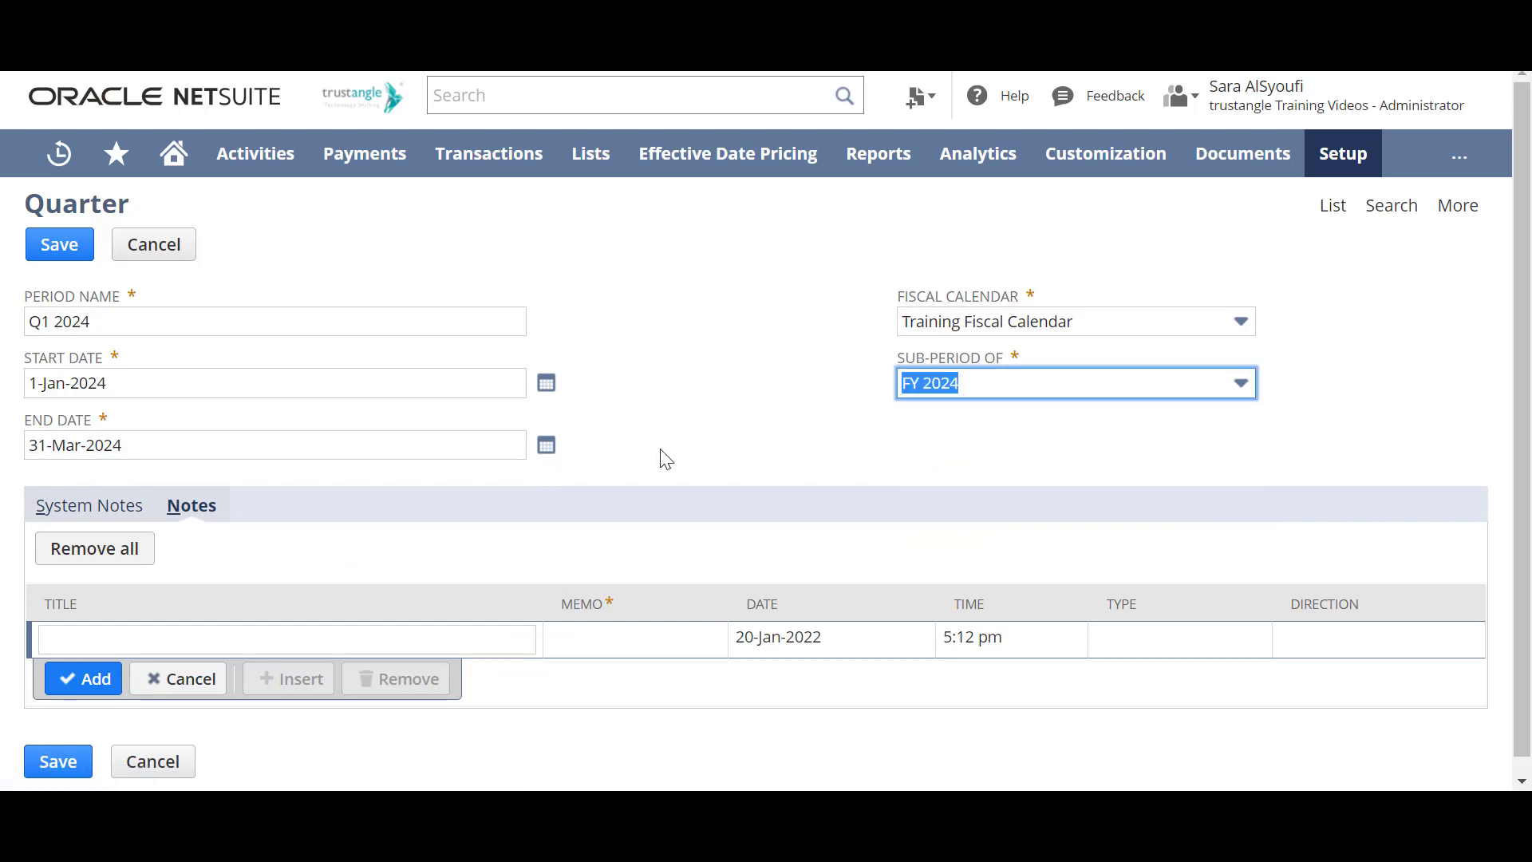
pyautogui.click(674, 341)
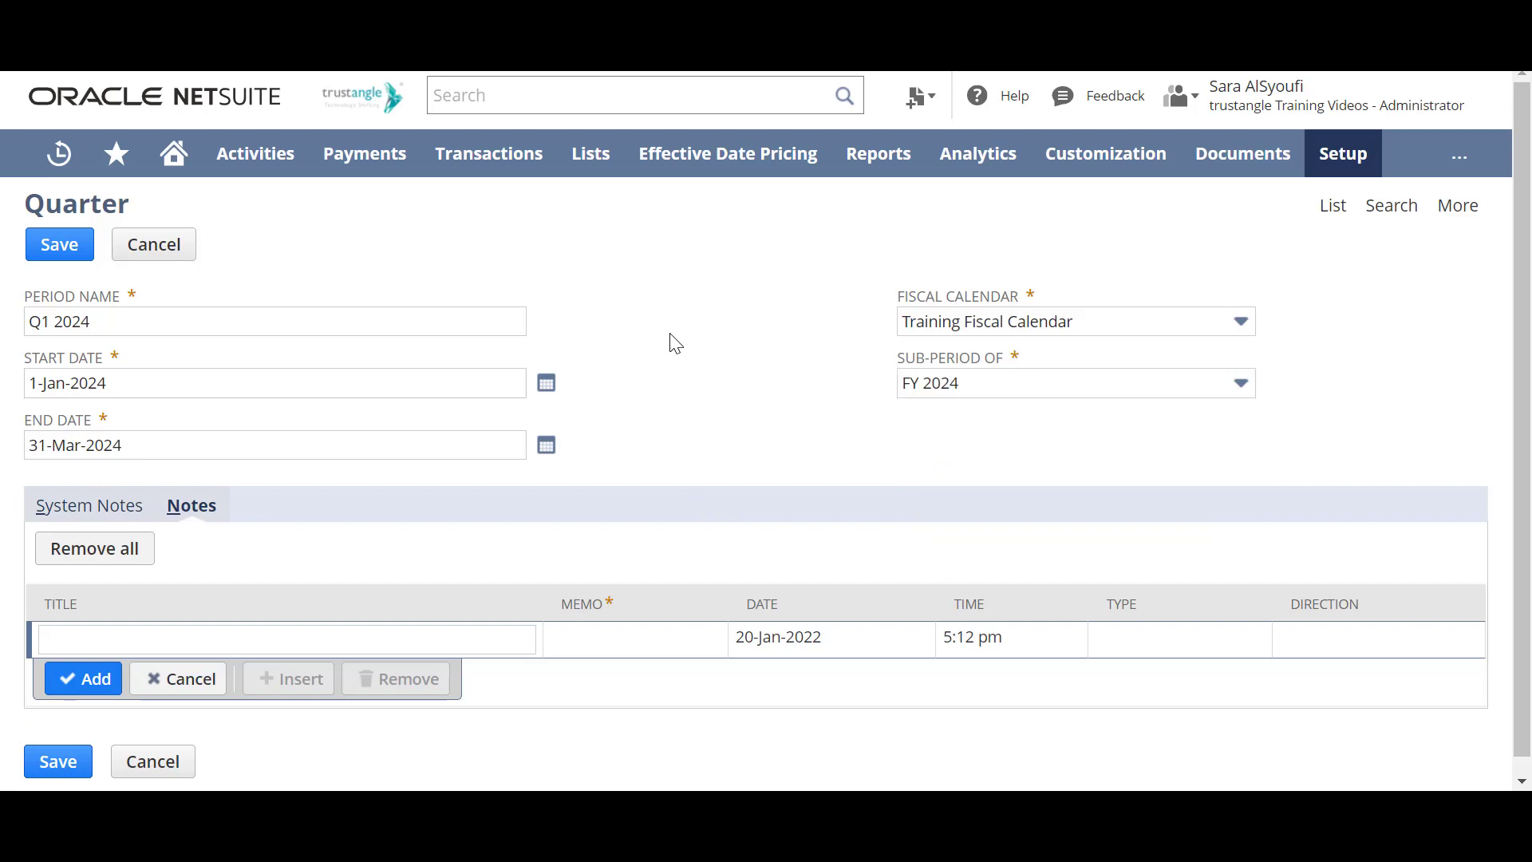
pyautogui.click(60, 245)
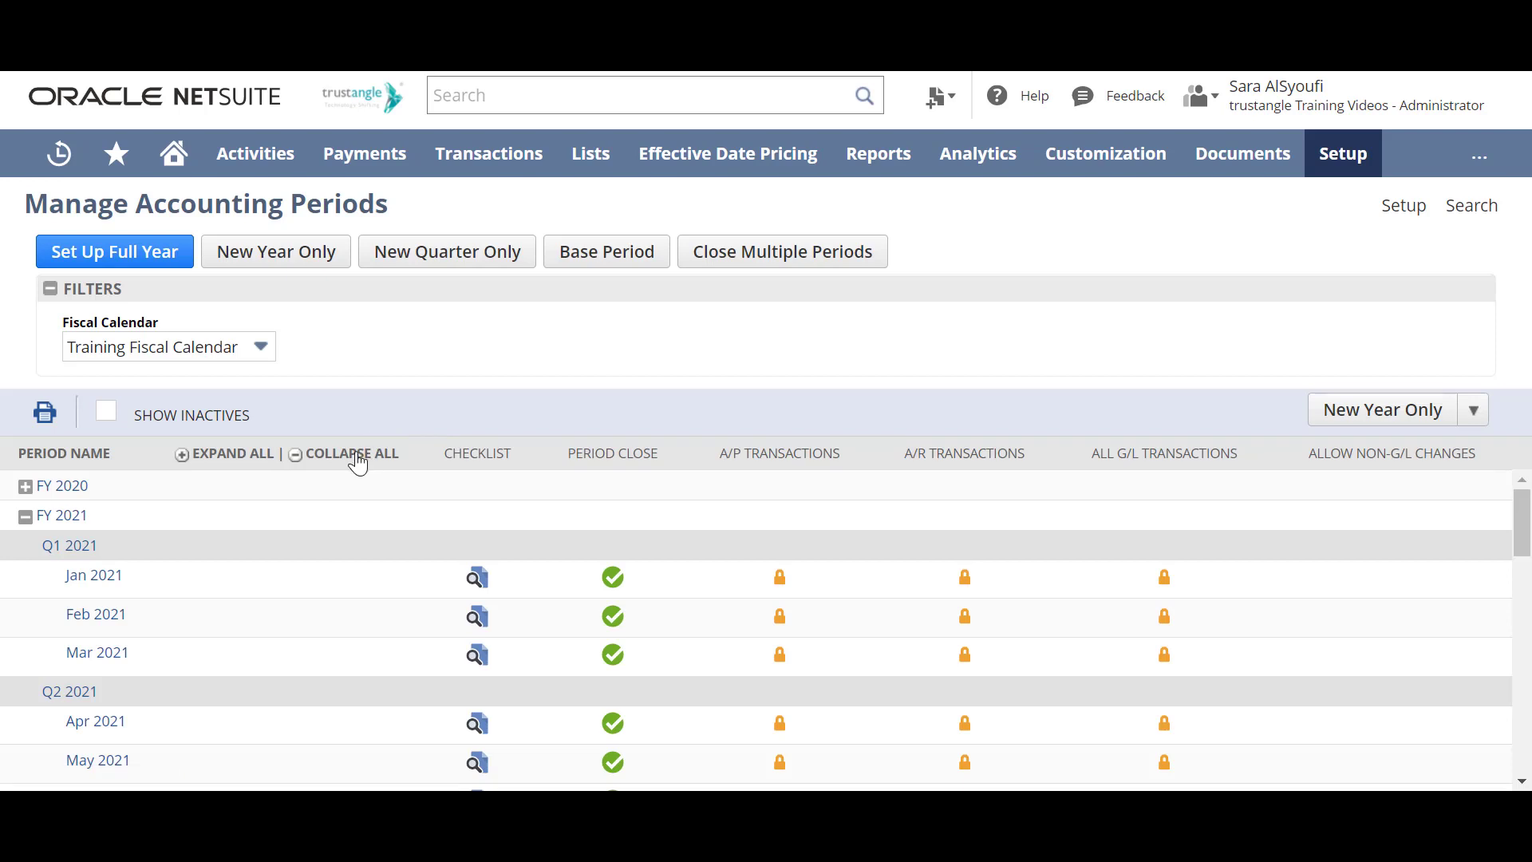
# - Collapse all fiscal years, then expand FY 2024 to check the start and end dates of Q1 2024
pyautogui.click(357, 456)
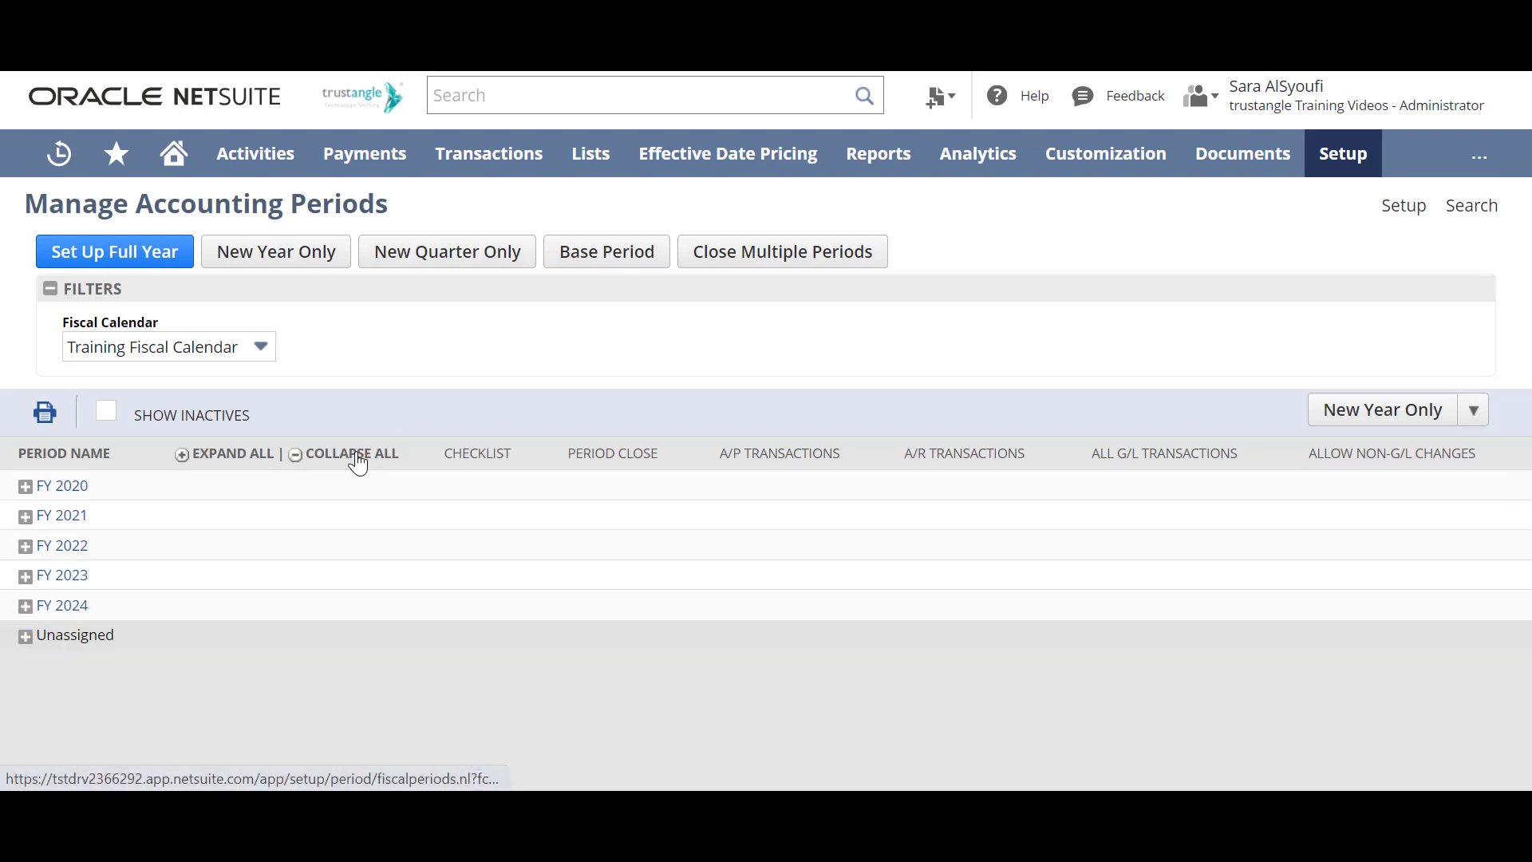
pyautogui.click(24, 606)
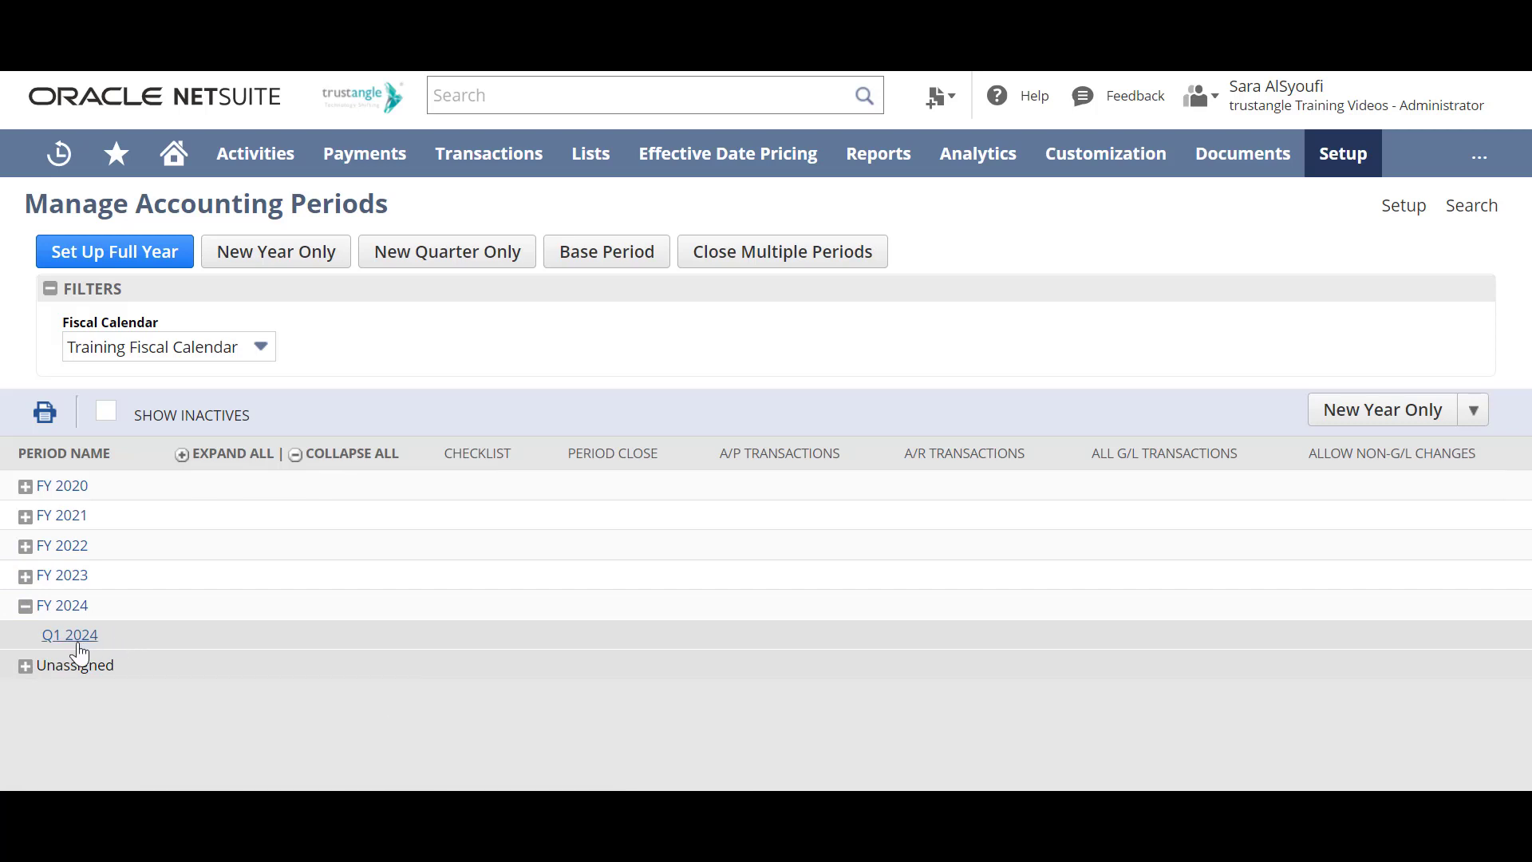
pyautogui.moveTo(94, 646)
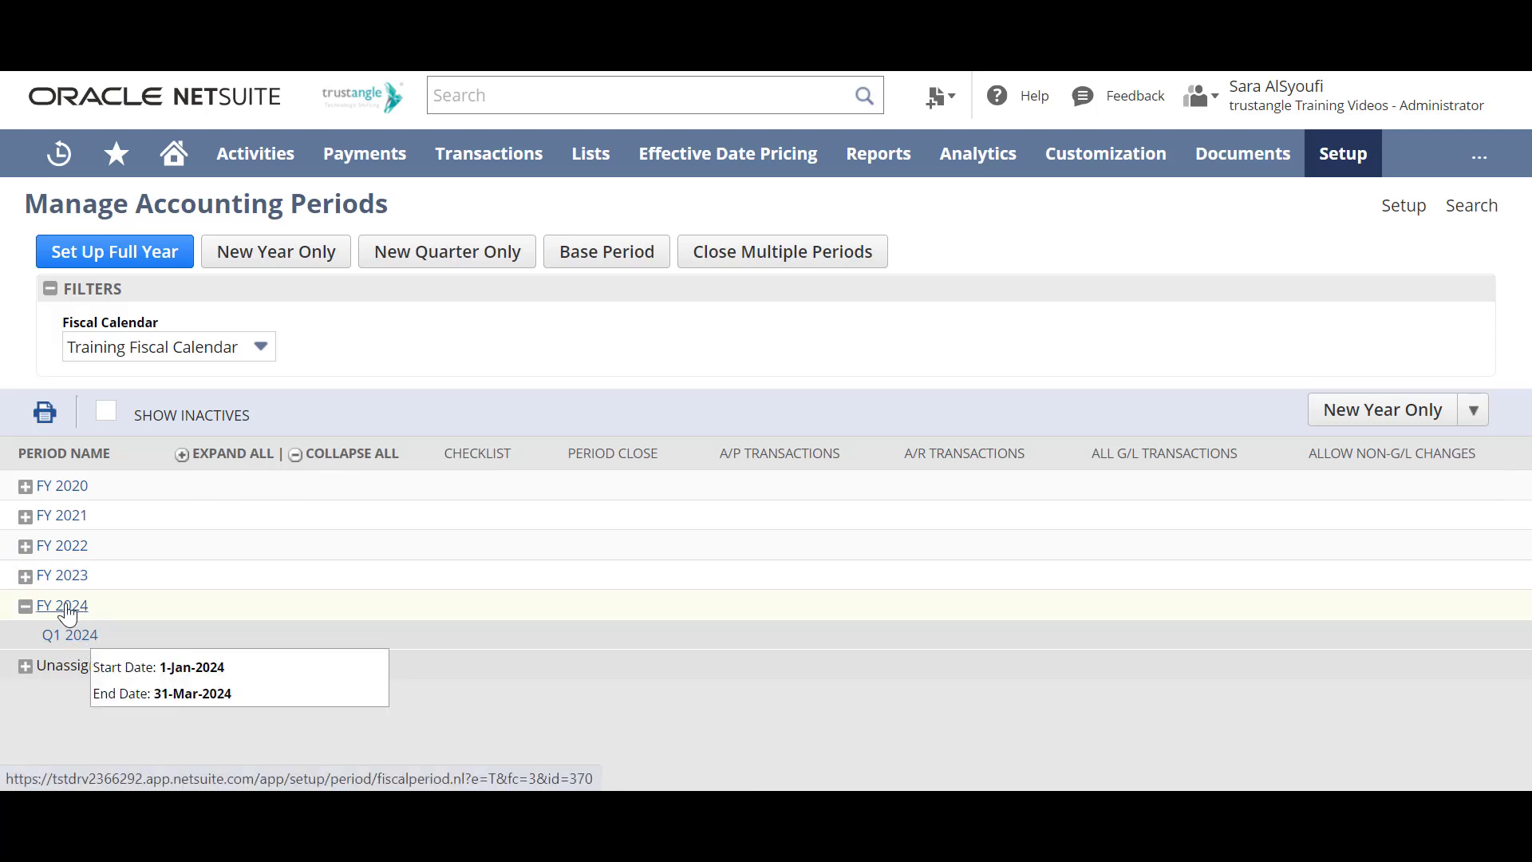
pyautogui.moveTo(74, 612)
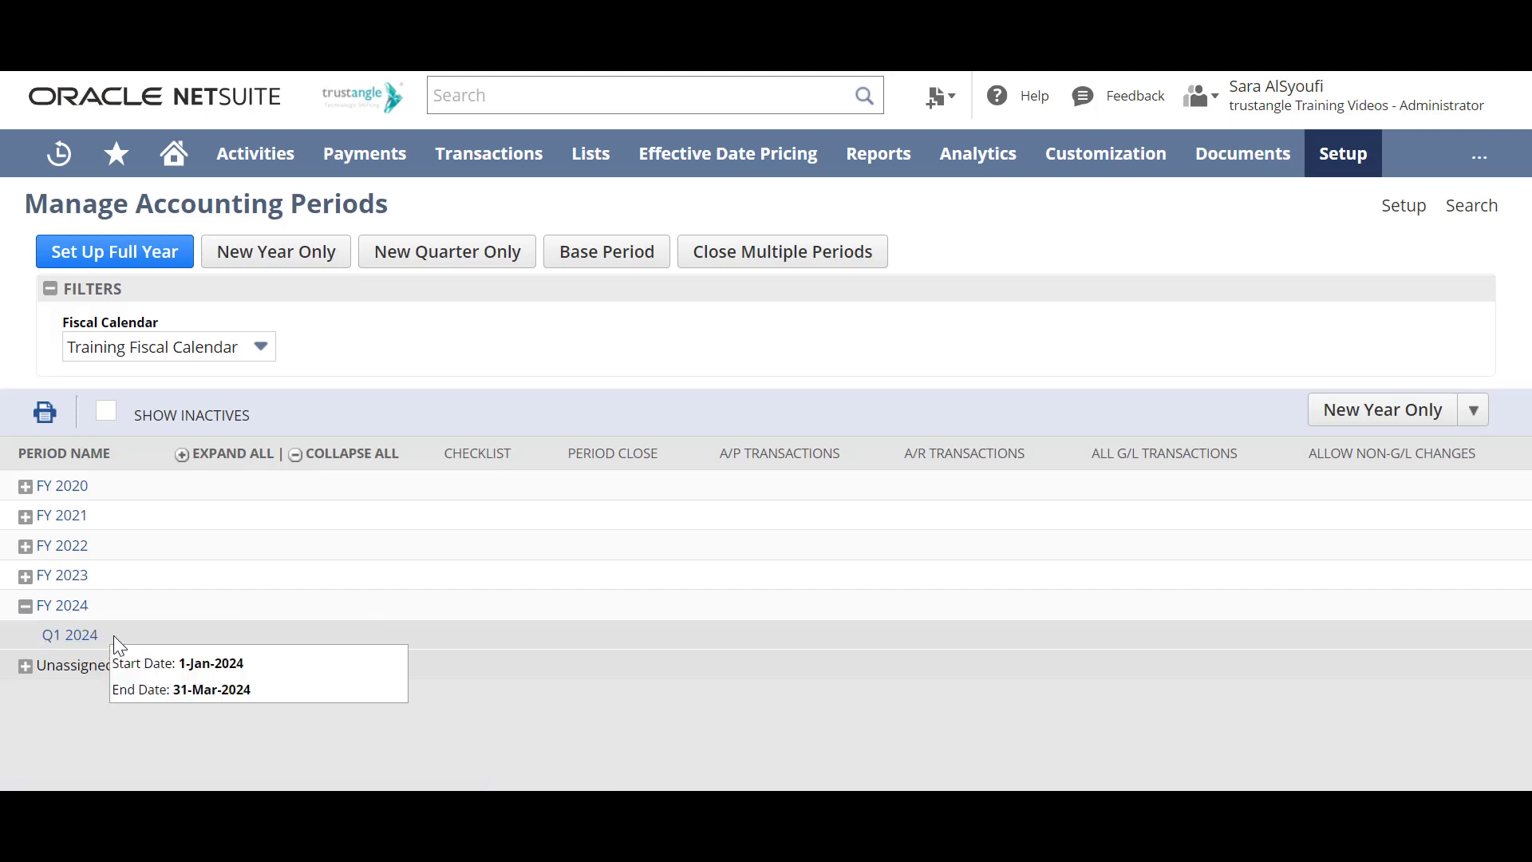
# - Start a new base period and name it Jan 2024
pyautogui.click(604, 257)
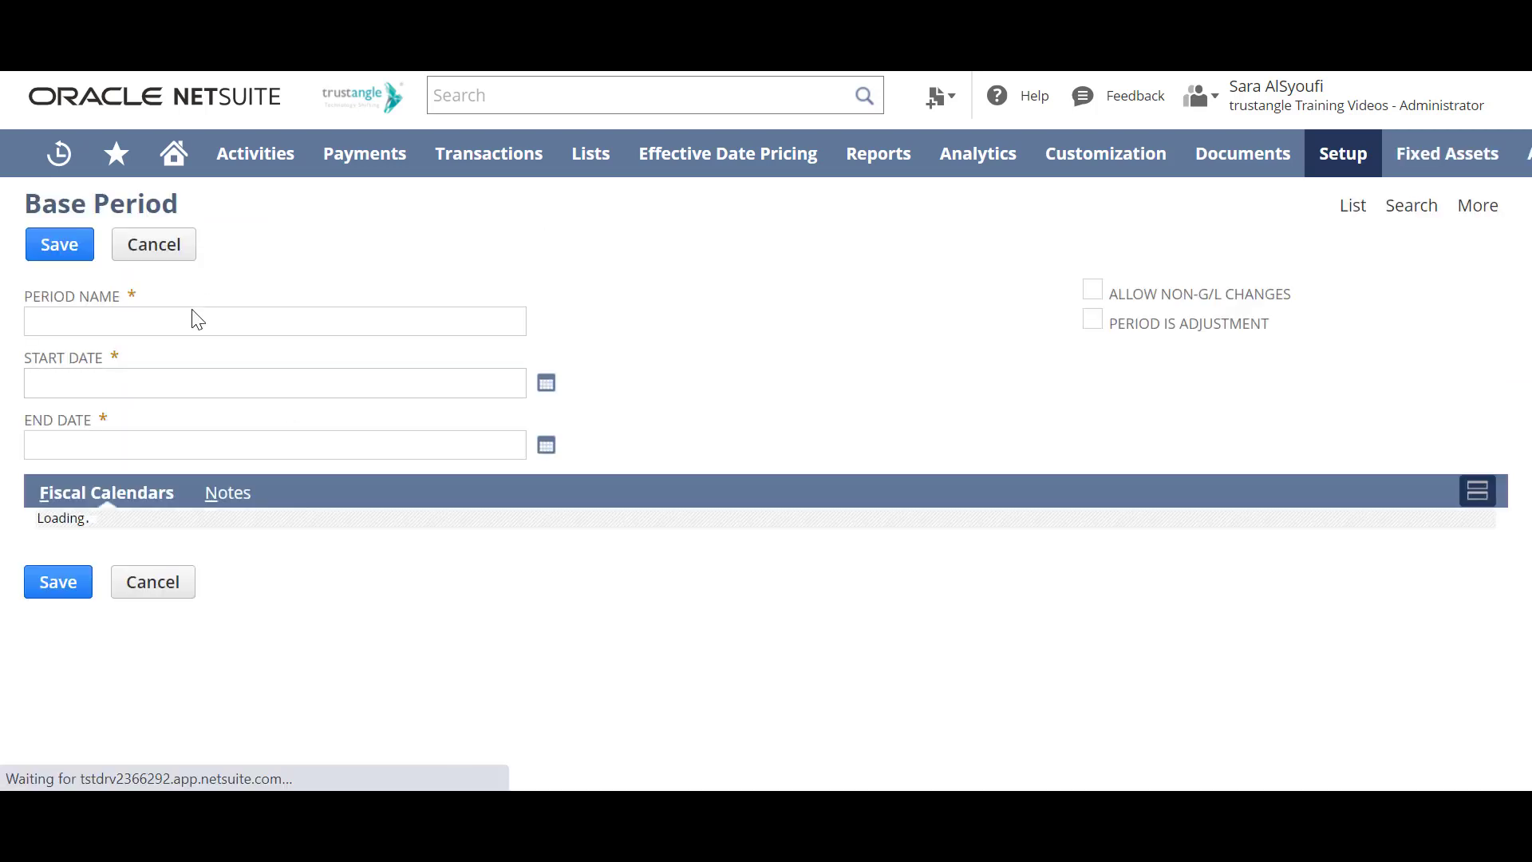
pyautogui.click(145, 322)
pyautogui.click(145, 322)
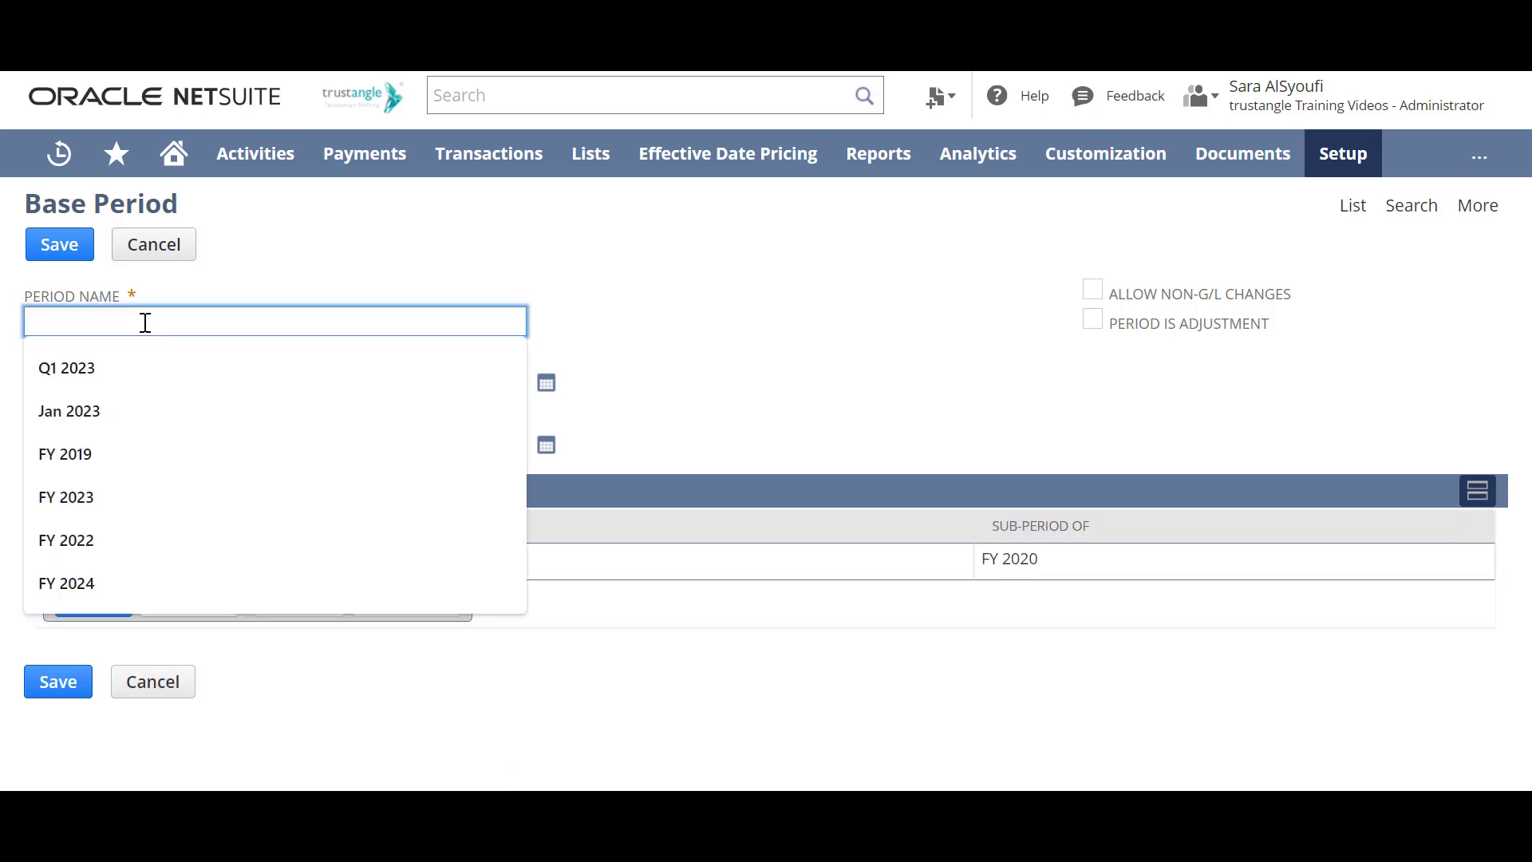
pyautogui.write('an 2024')
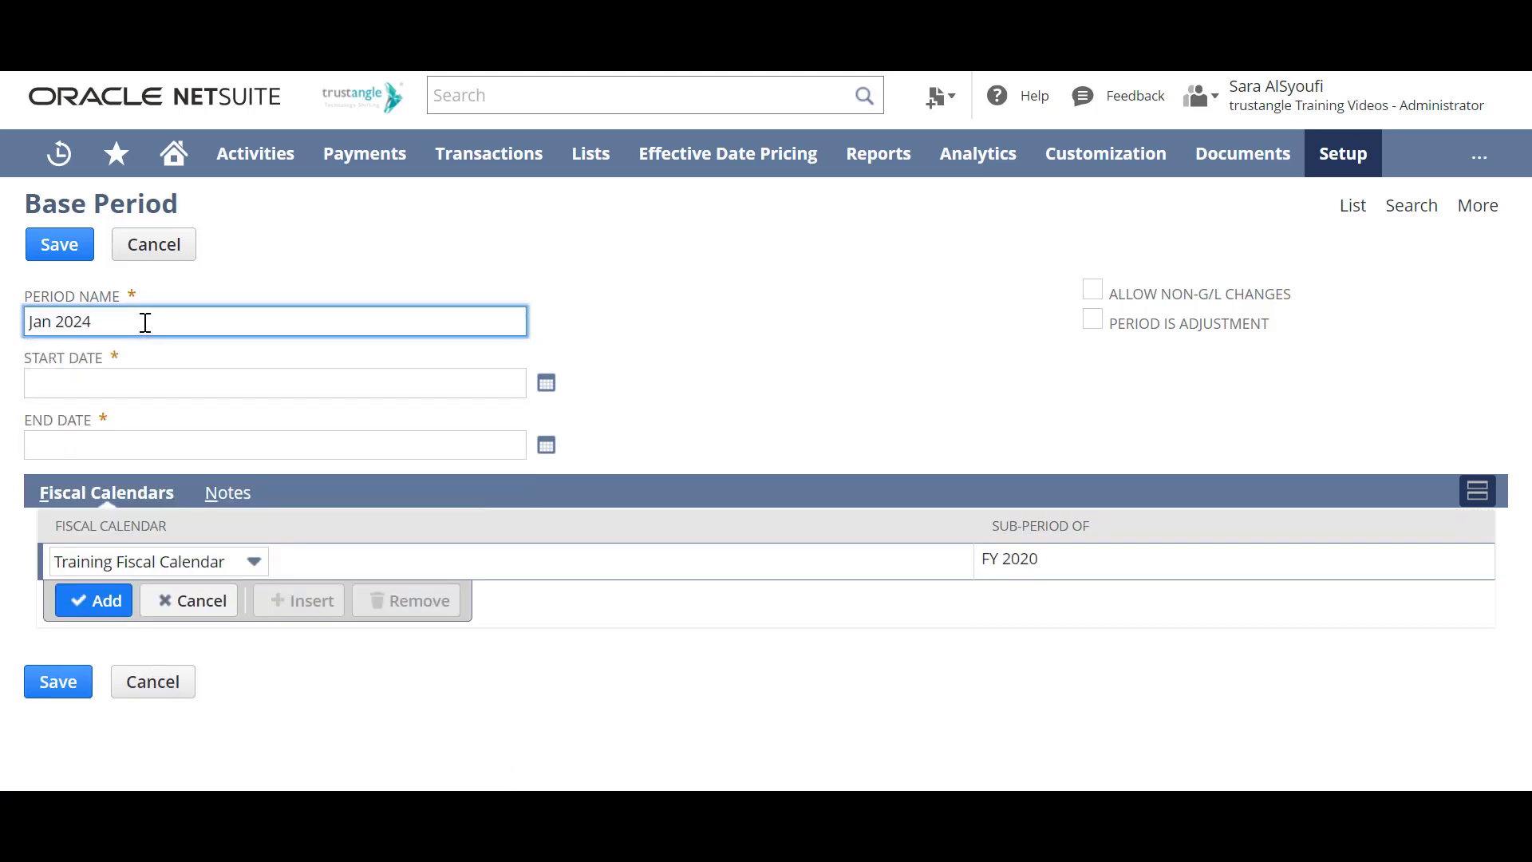
# - Set the Jan 2024 base period's start date to 1-Jan-2024 and its end date to 31-Jan-2024
pyautogui.click(556, 391)
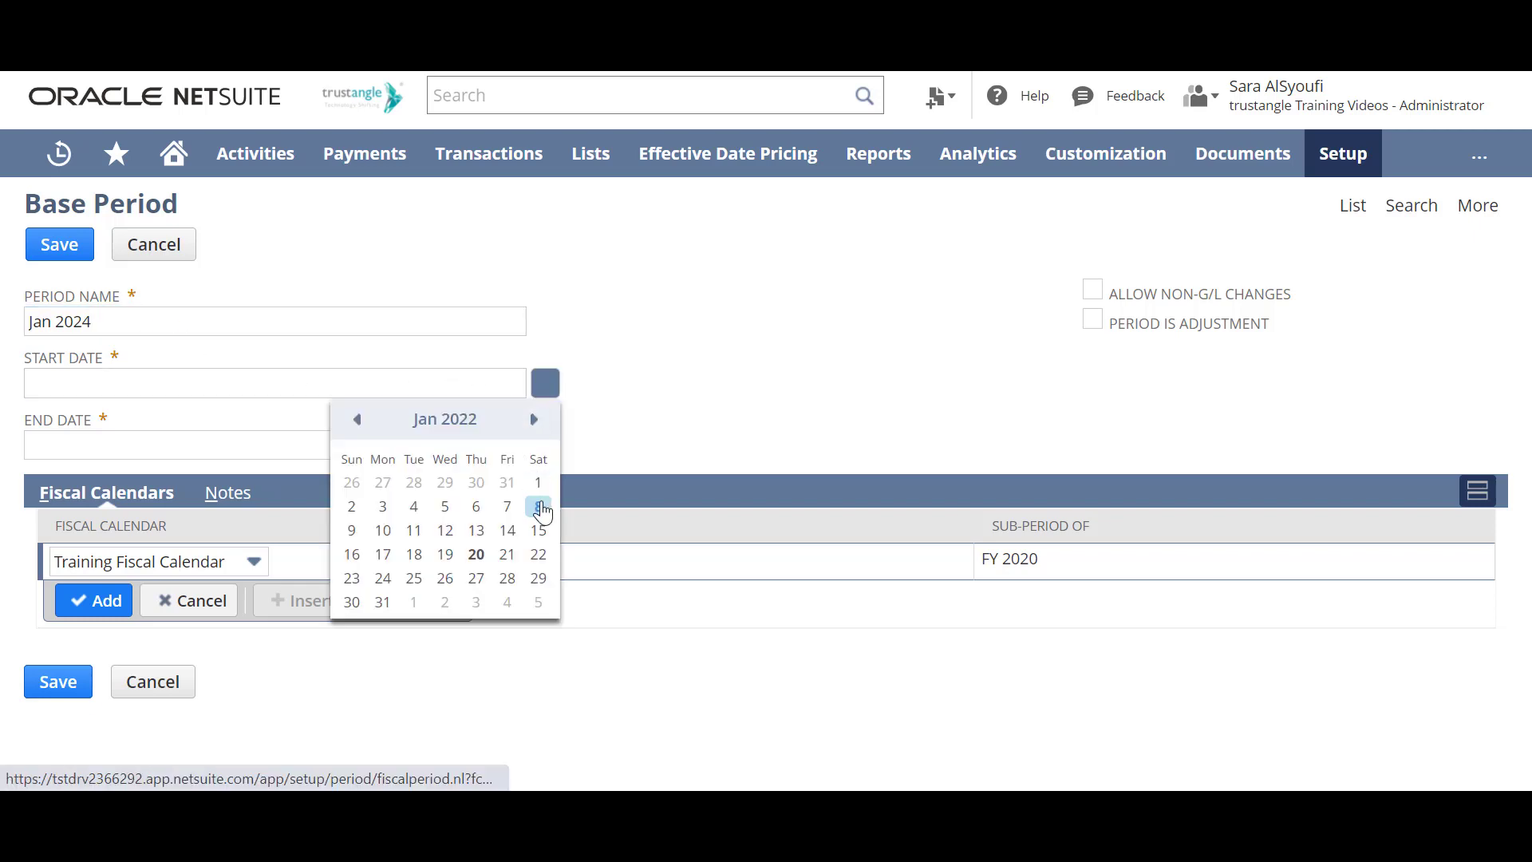
pyautogui.click(537, 482)
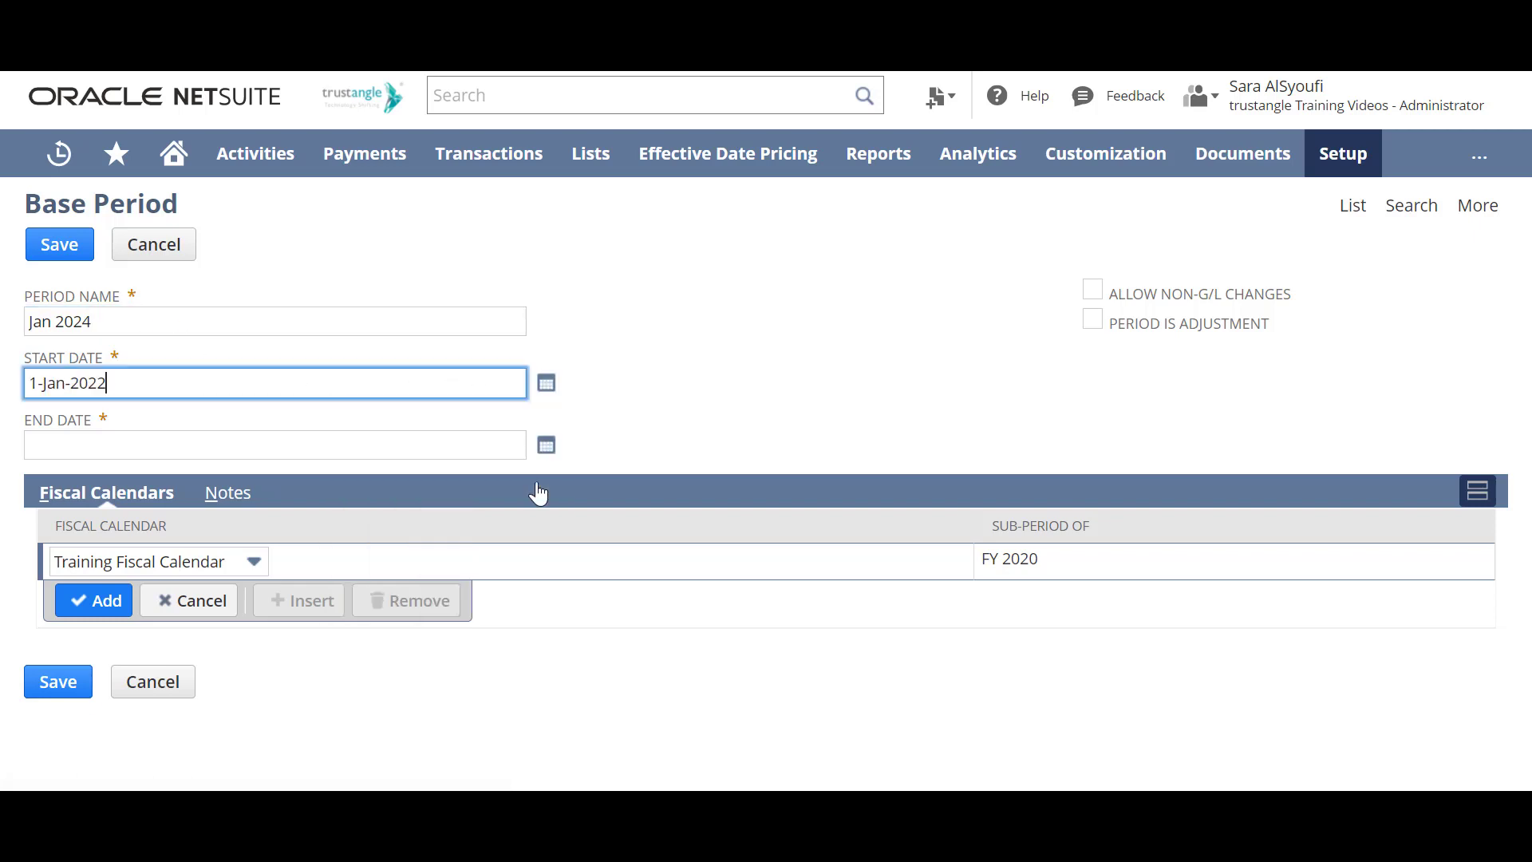
pyautogui.press('BackSpace')
pyautogui.write('4')
pyautogui.click(543, 450)
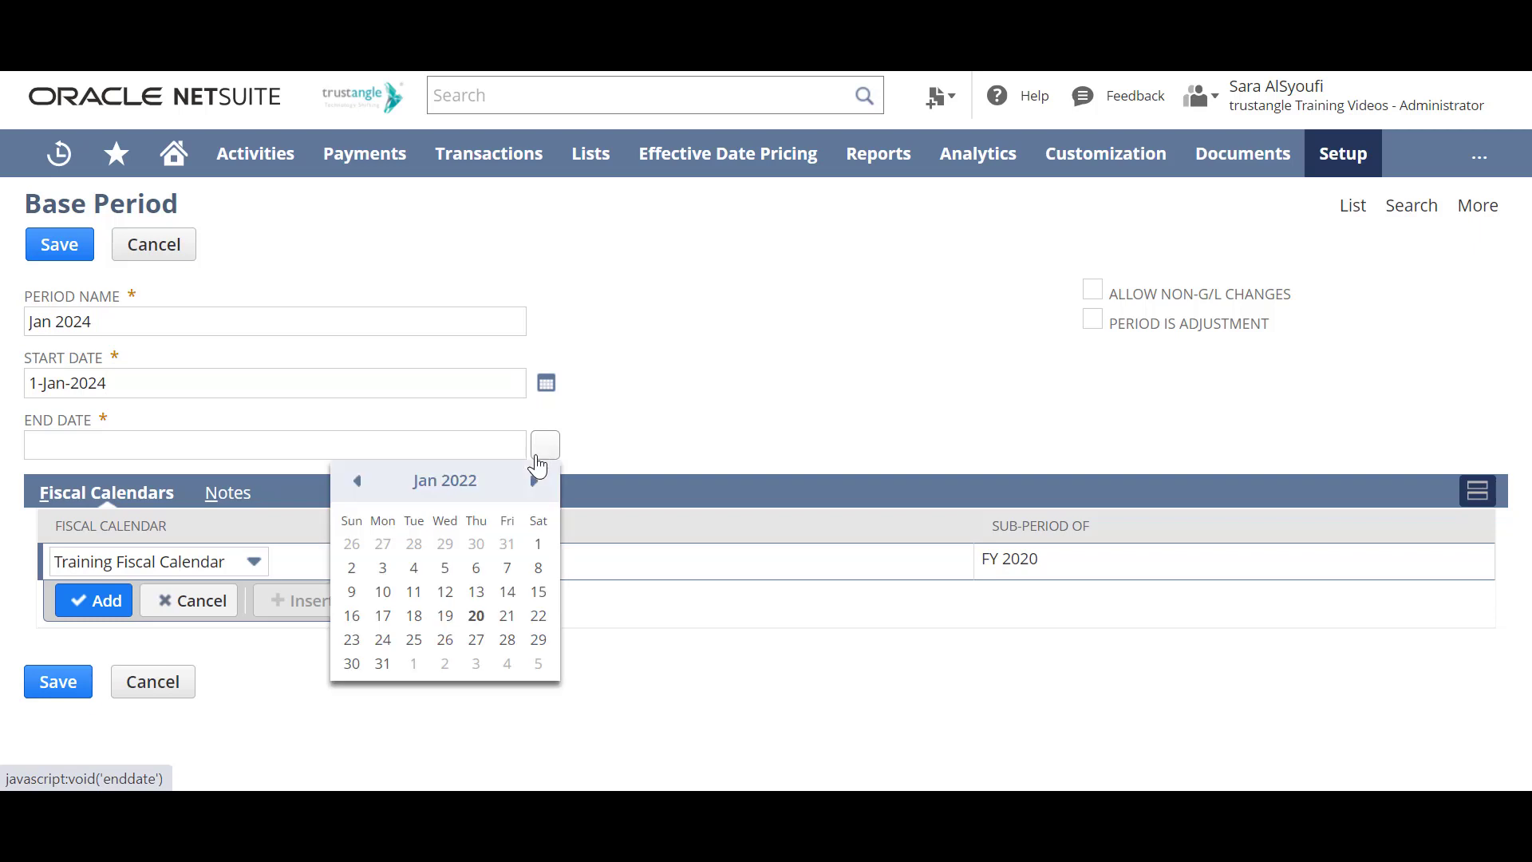
pyautogui.click(383, 664)
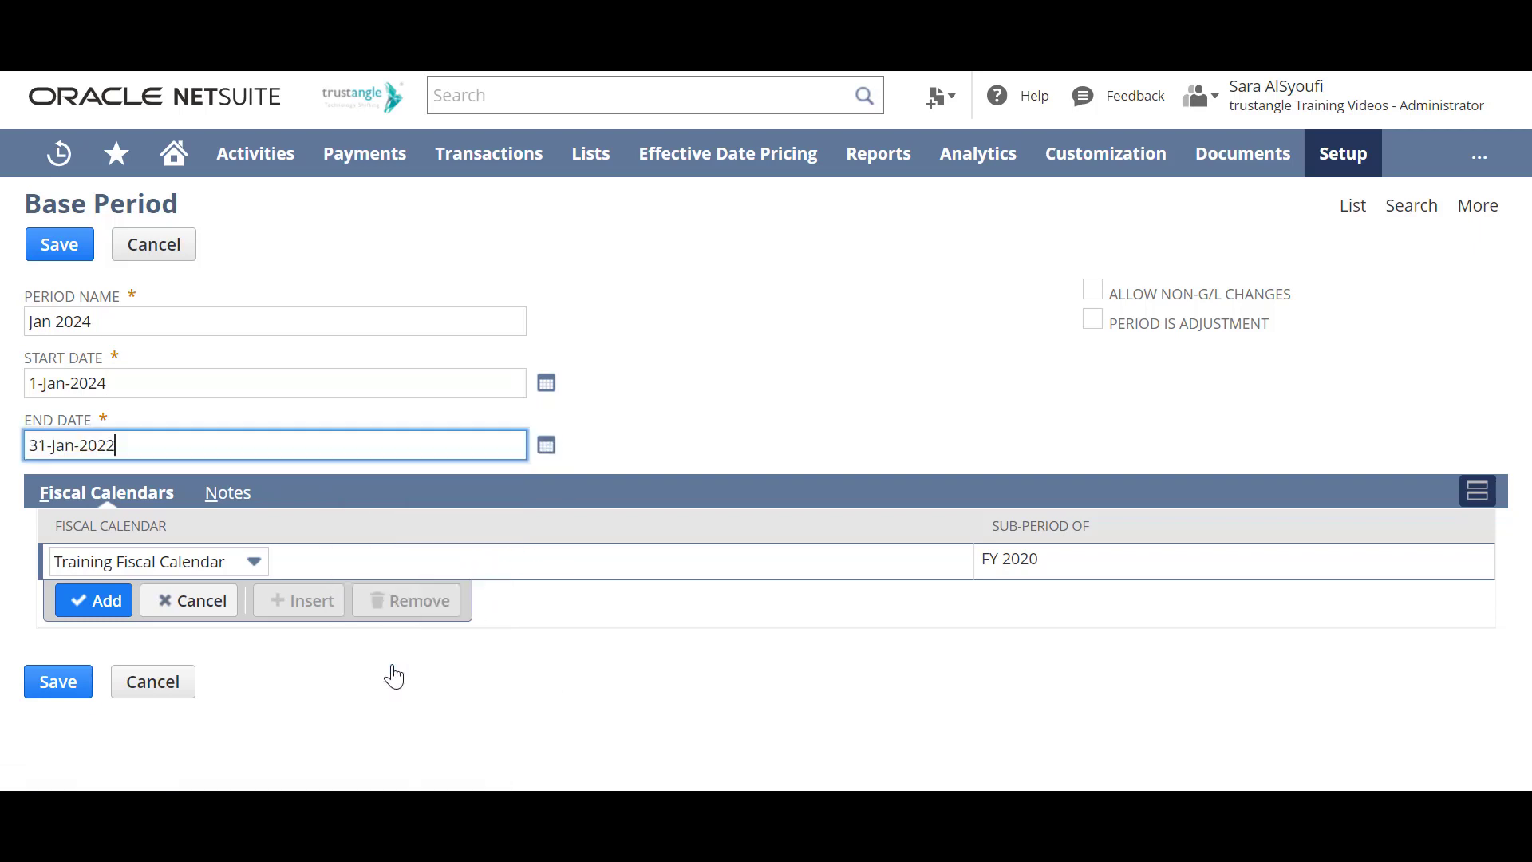
pyautogui.press('BackSpace')
pyautogui.write('4')
pyautogui.click(1124, 316)
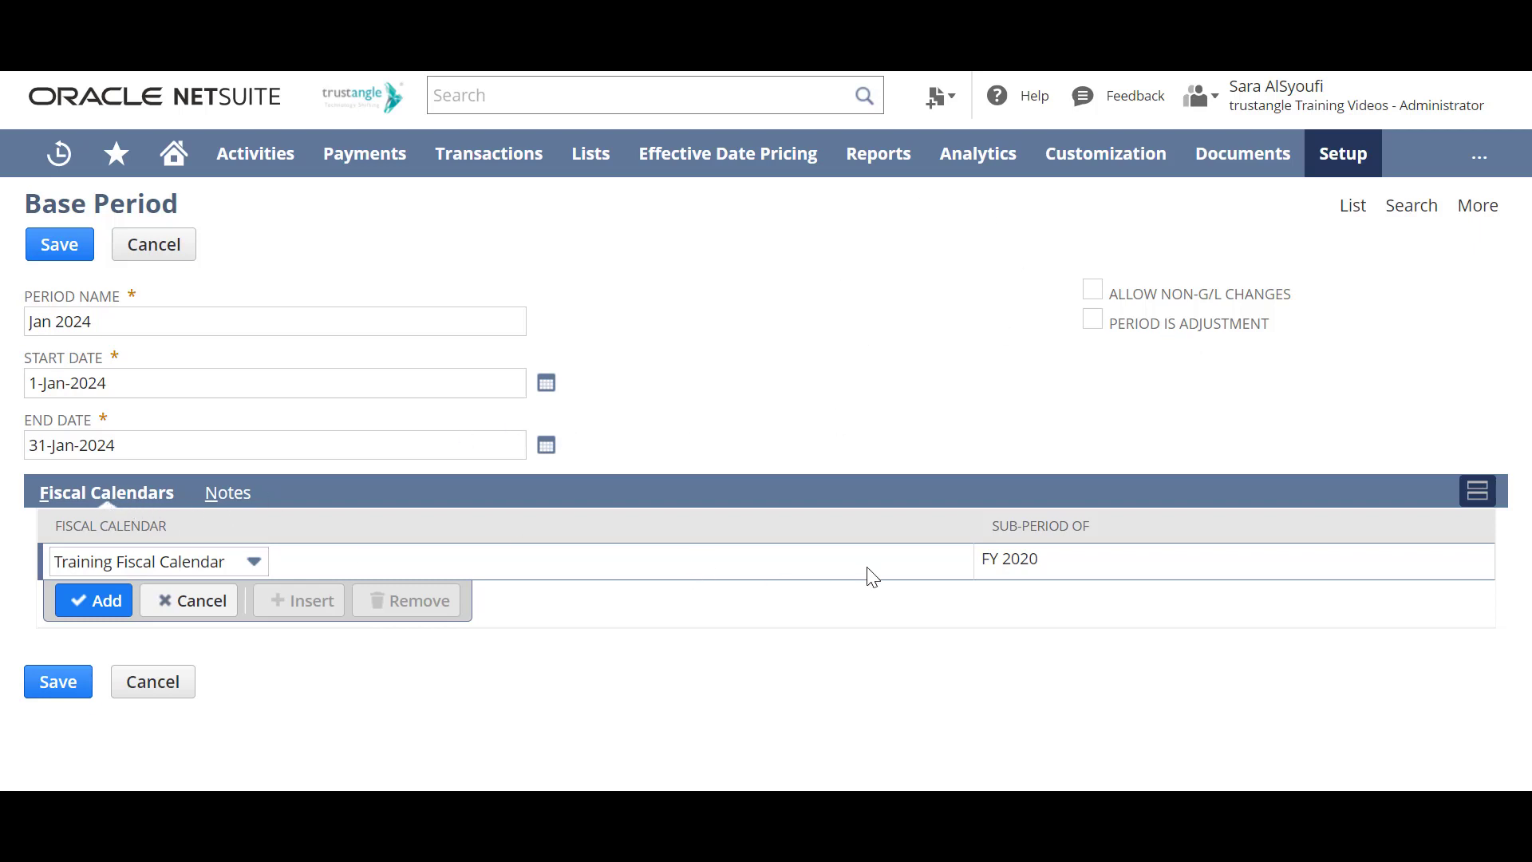
# - Make the base period a sub-period of Q1 2024 in the Training Fiscal Calendar and save it
pyautogui.click(1035, 563)
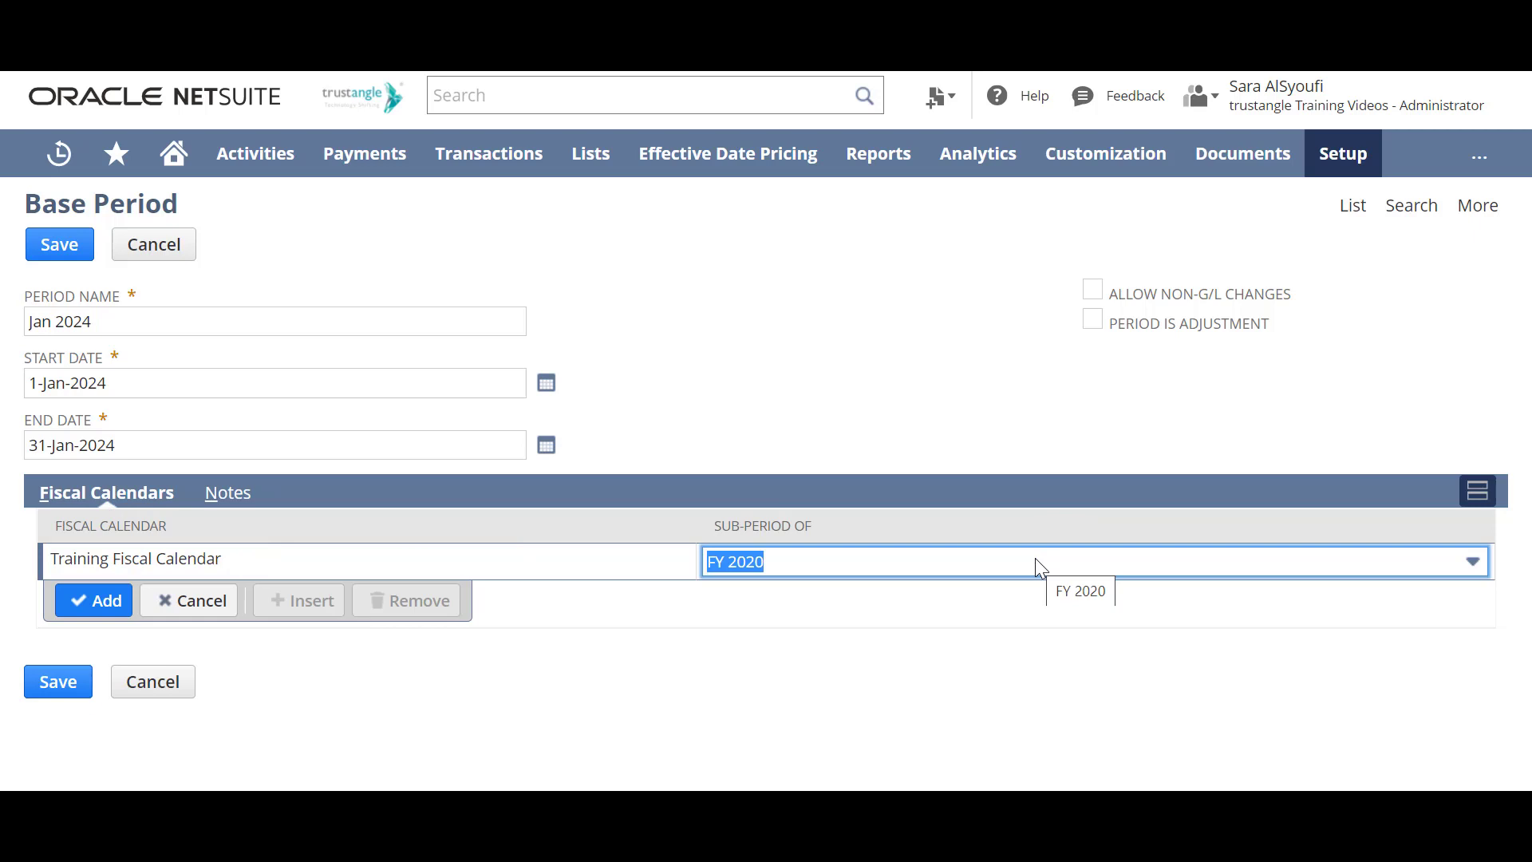
pyautogui.click(990, 568)
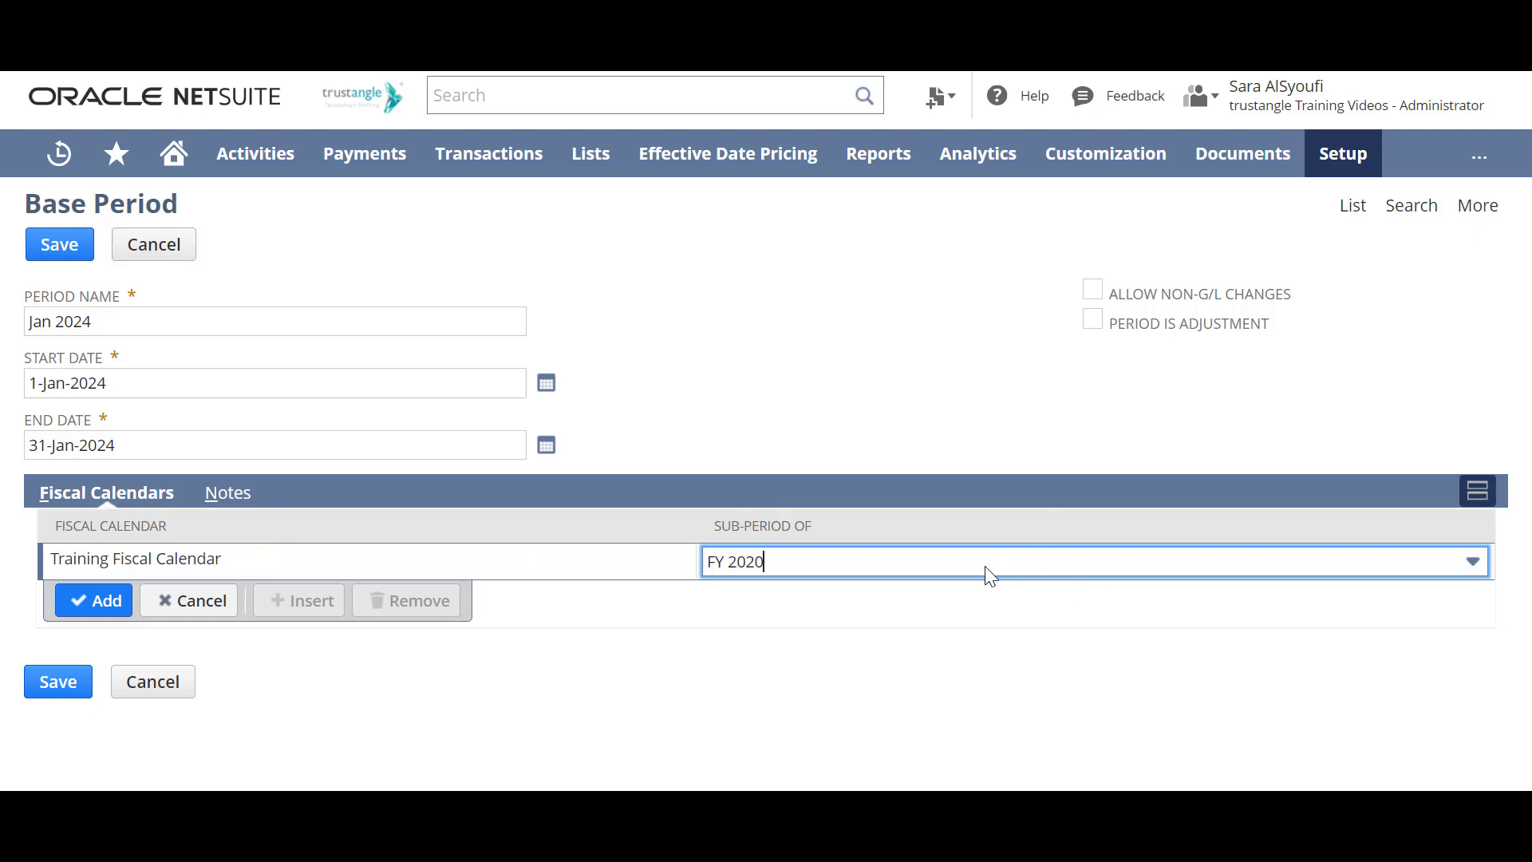
pyautogui.click(1475, 561)
pyautogui.scroll(-3, 845, 515)
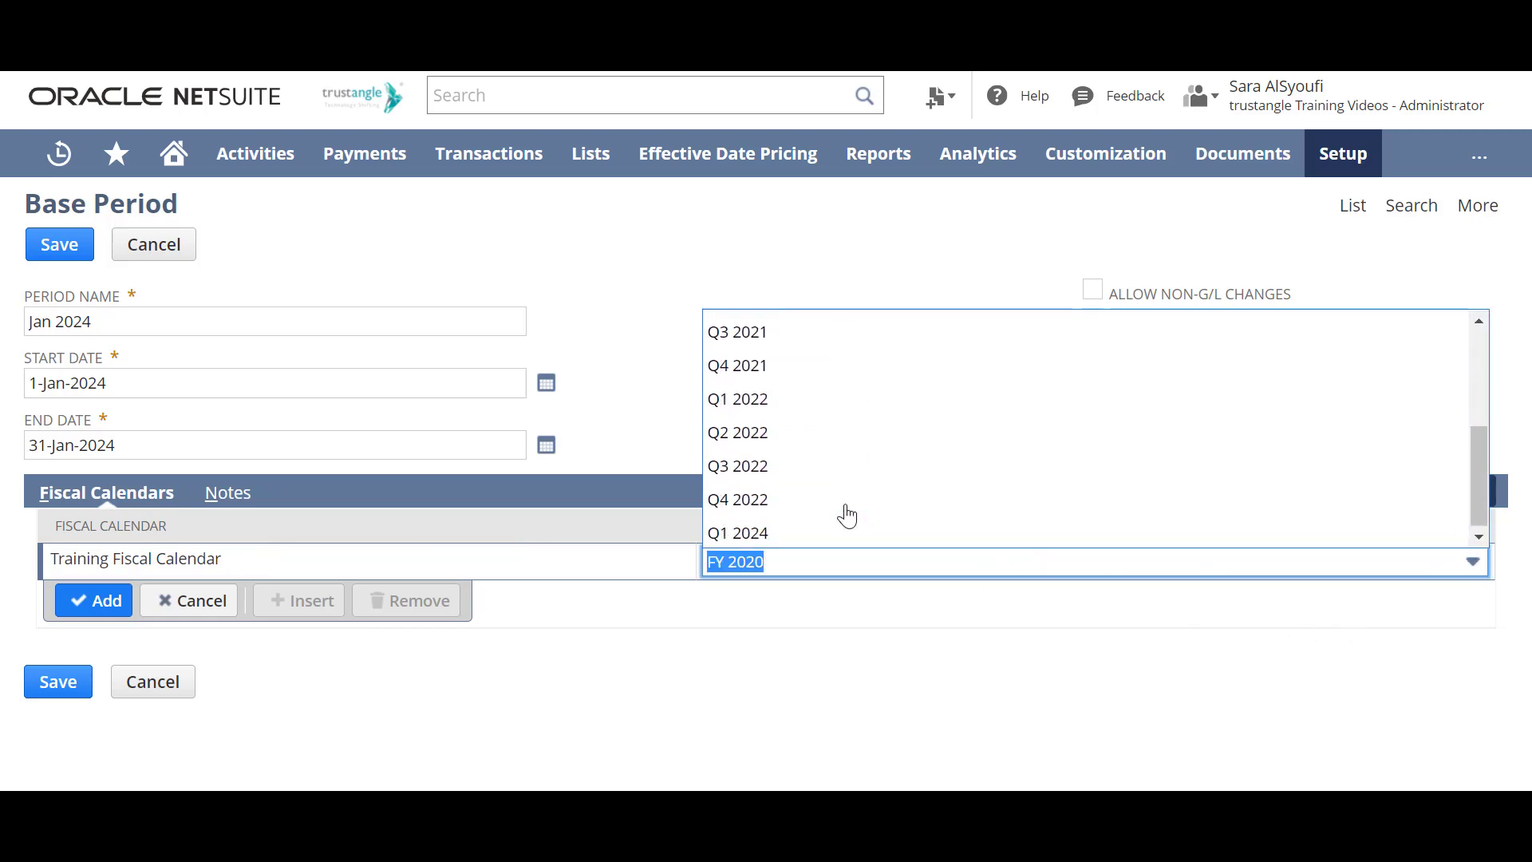
pyautogui.click(746, 532)
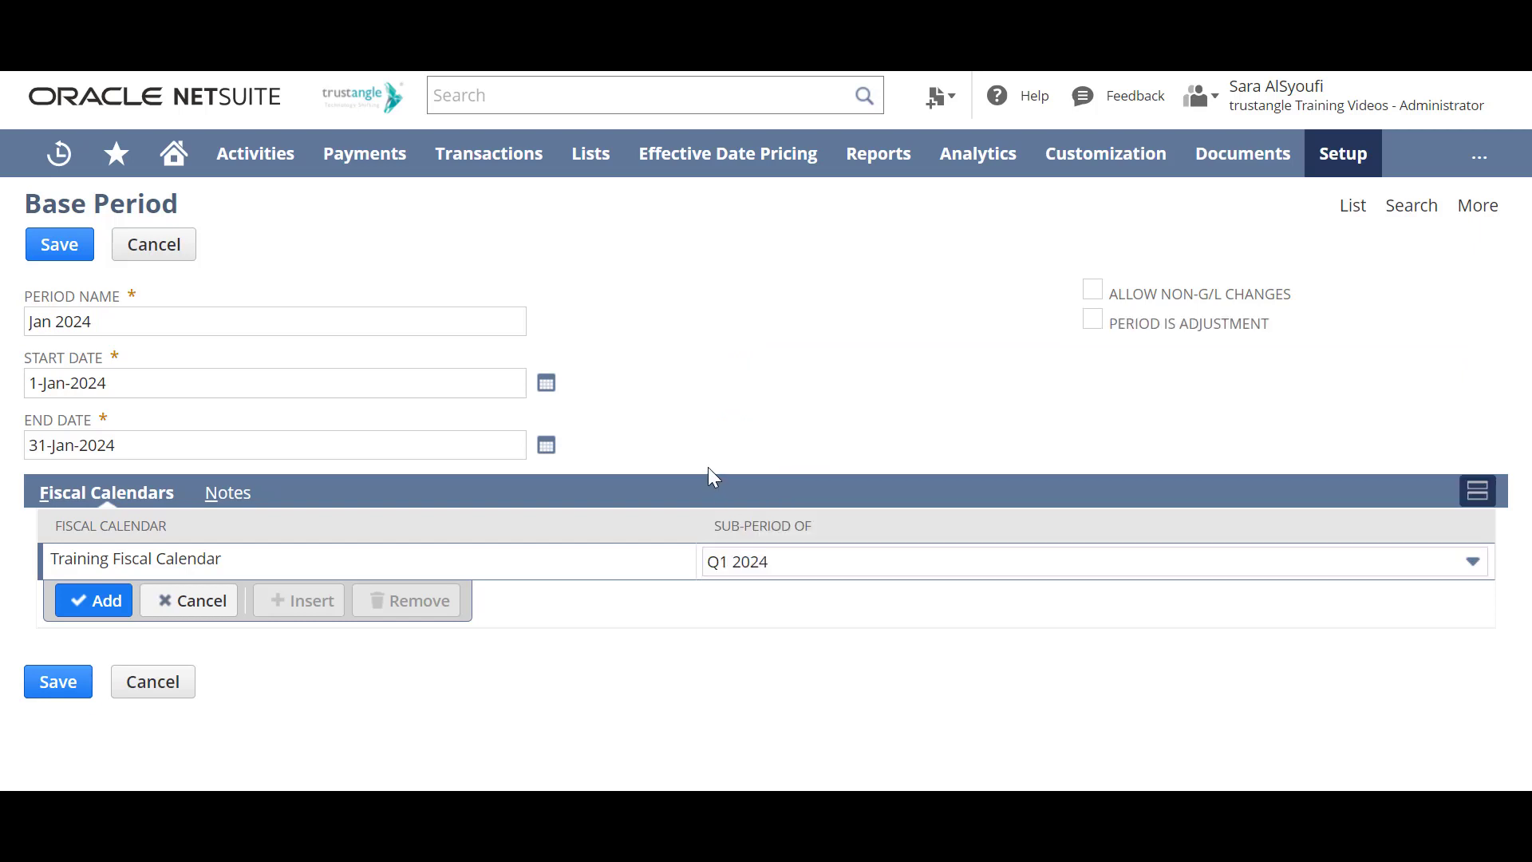
pyautogui.click(59, 251)
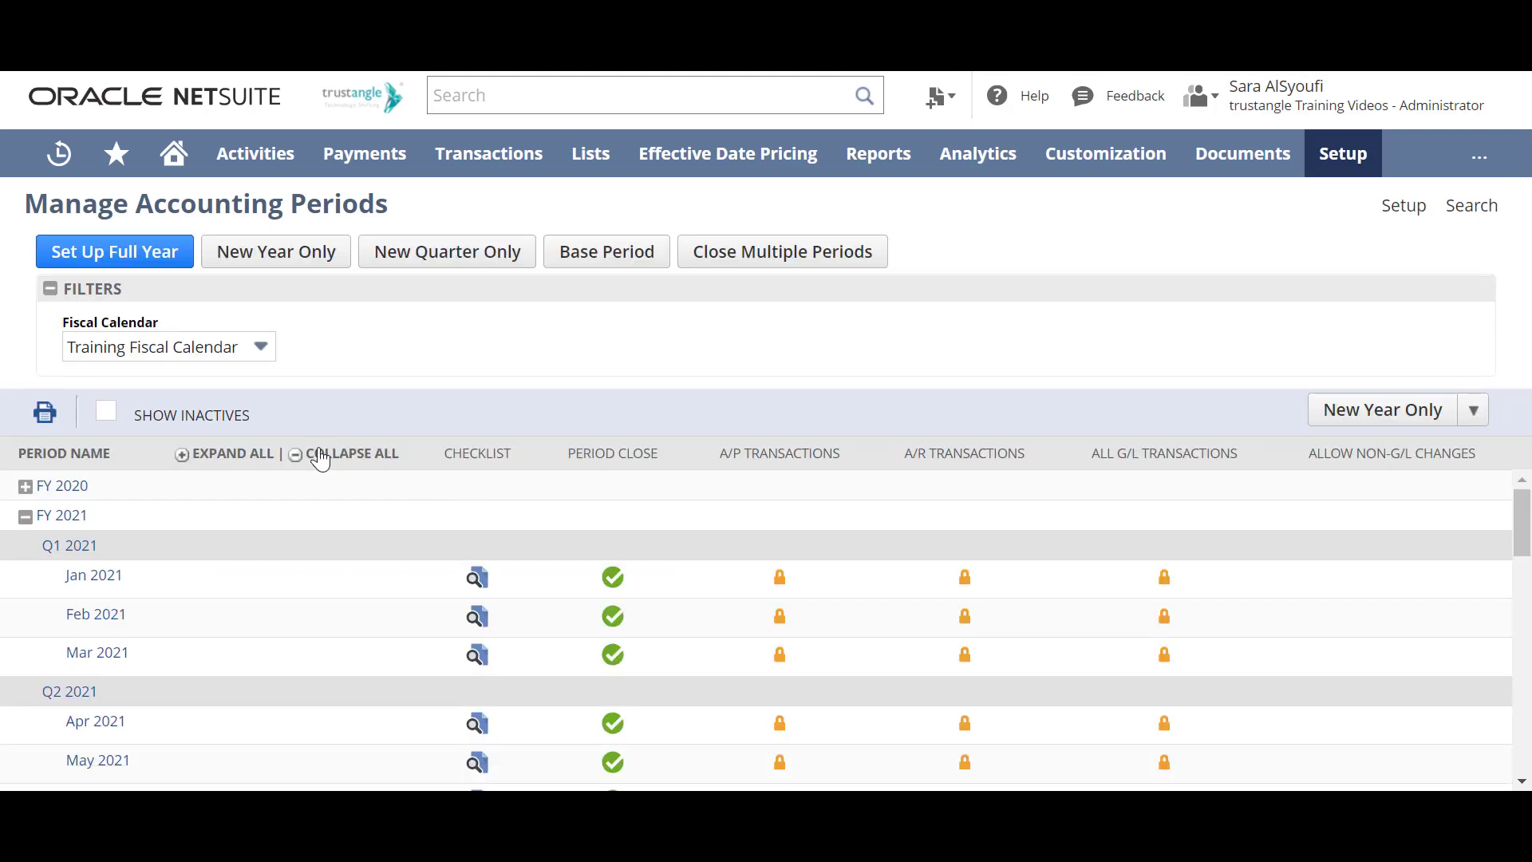
# - Collapse all years and expand FY 2024 to check its periods, and look over the fiscal calendars available for filtering
pyautogui.click(319, 458)
pyautogui.click(25, 605)
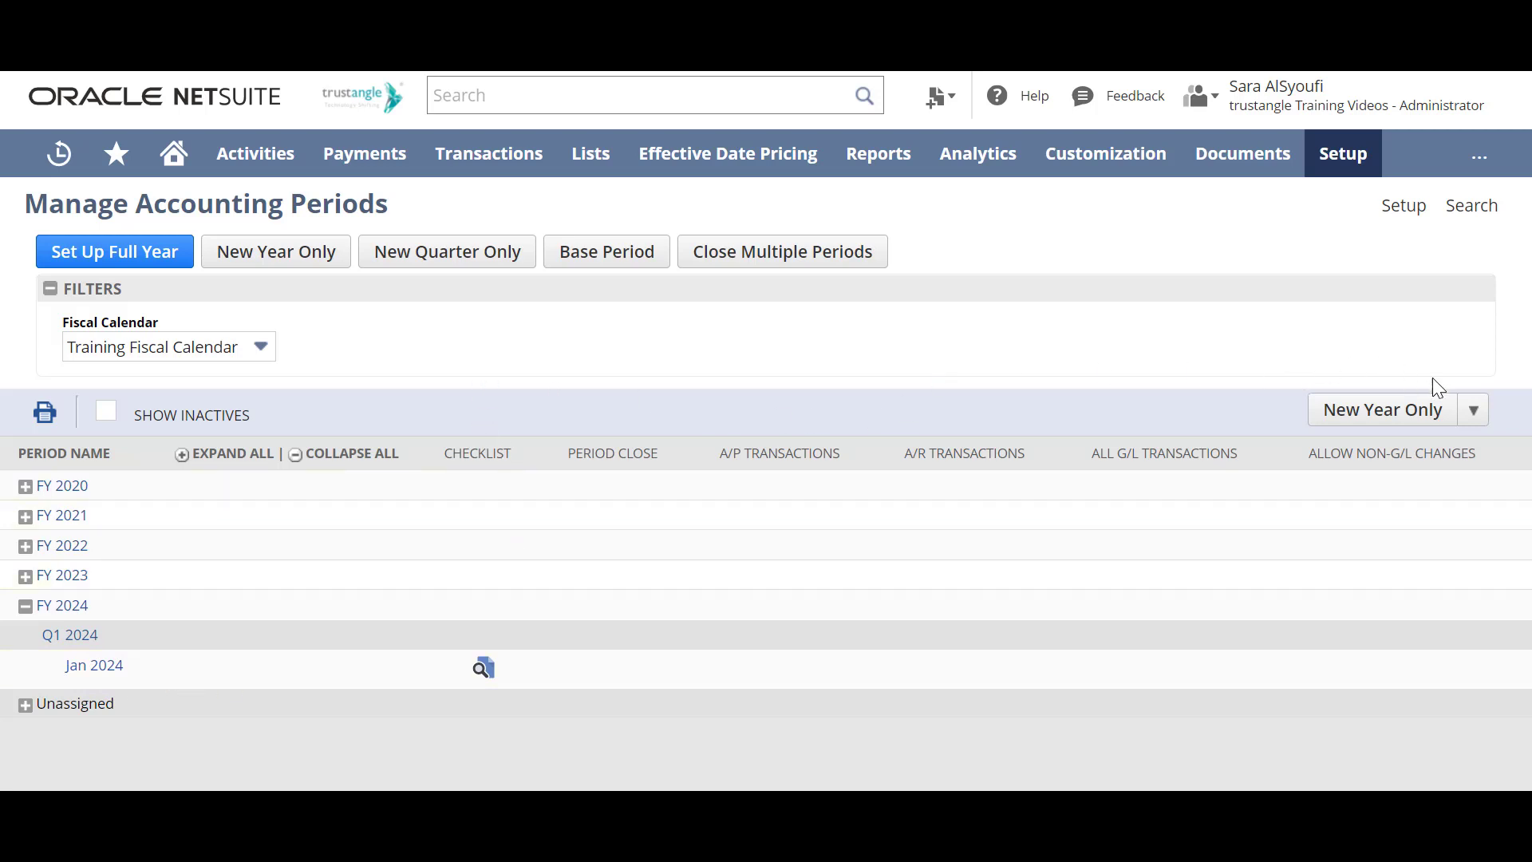
pyautogui.moveTo(1474, 407)
pyautogui.click(261, 348)
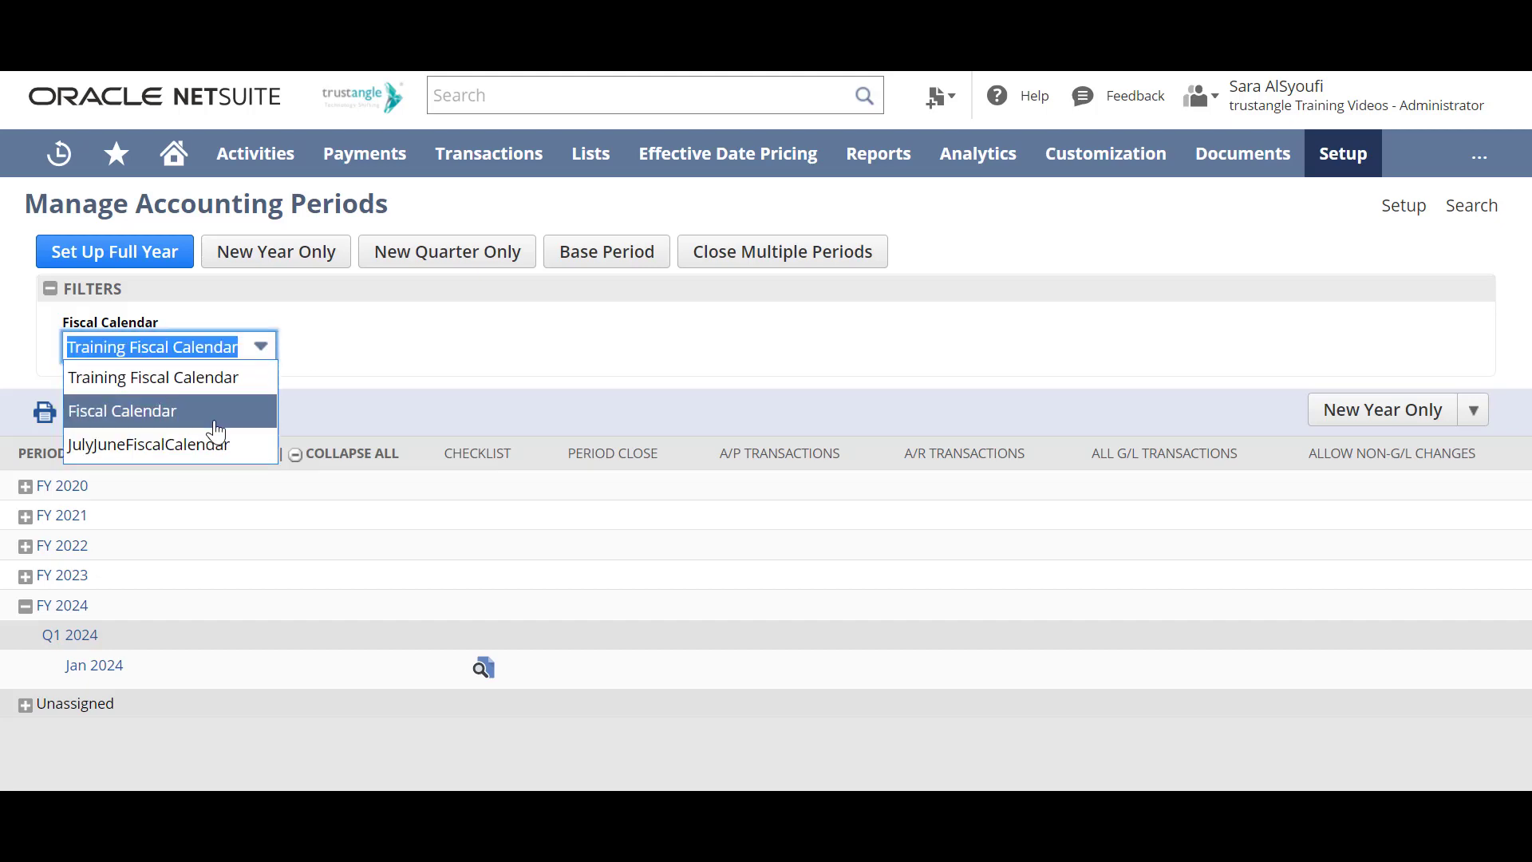
pyautogui.click(318, 346)
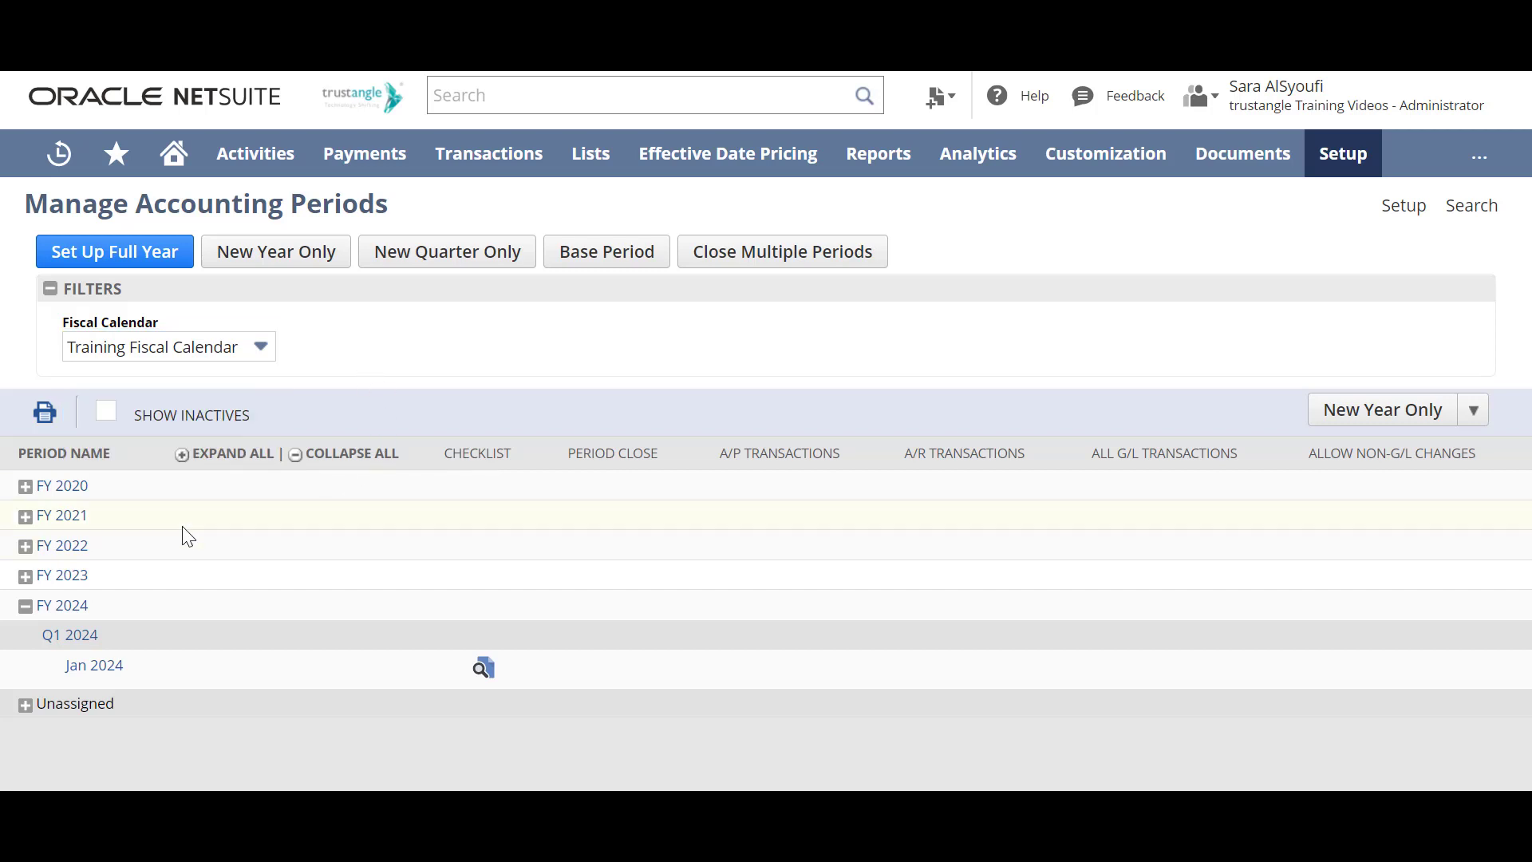